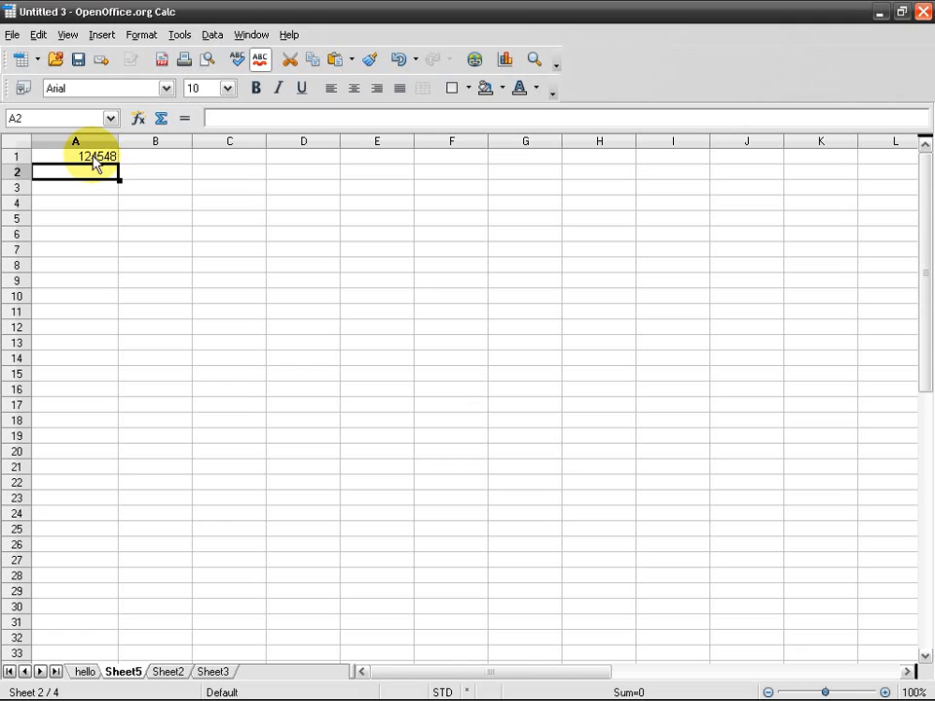
Step: Enter the date 10/01/00 in cells A2 and B2
{"action": "type", "text": "10/"}
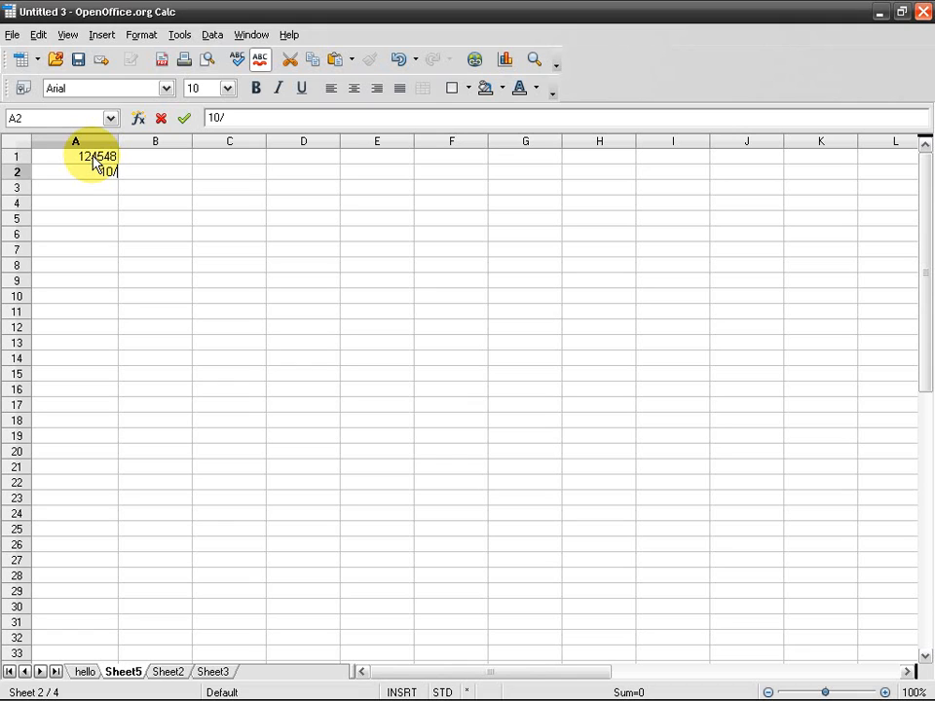
{"action": "type", "text": "0"}
{"action": "key", "text": "Return"}
{"action": "key", "text": "Up"}
{"action": "key", "text": "Right"}
{"action": "type", "text": "10/"}
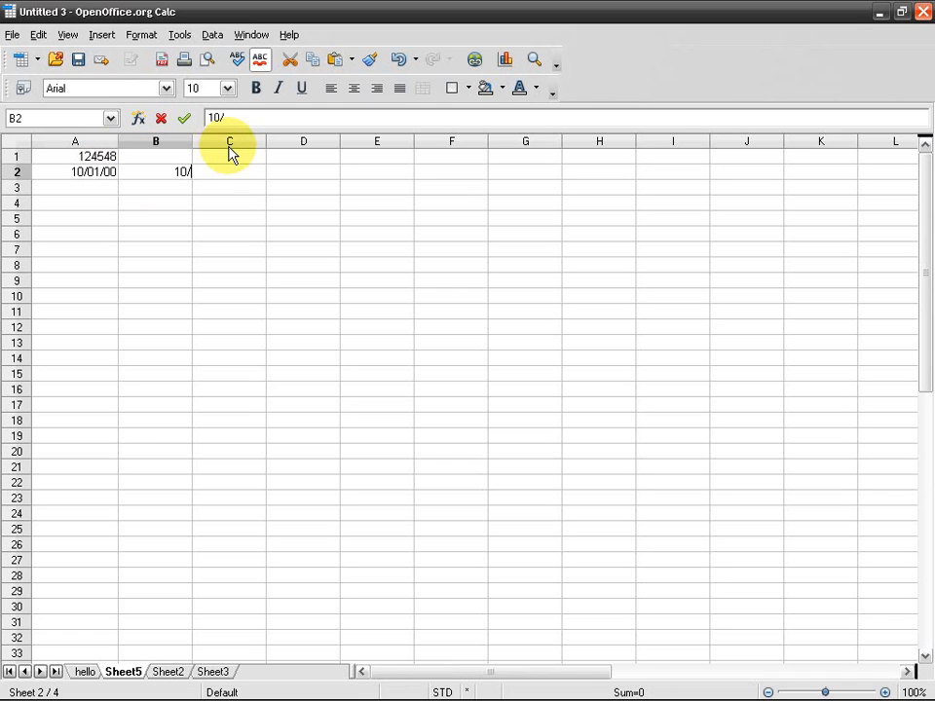
{"action": "type", "text": "0"}
{"action": "key", "text": "Return"}
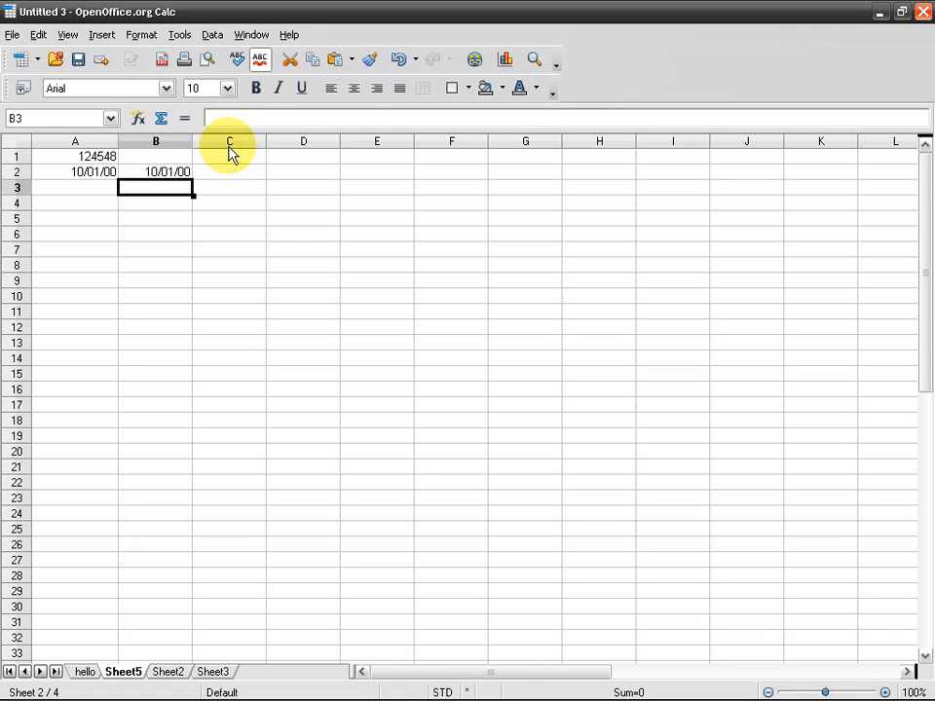
Step: Enter the date 10/01/00 in cell B3, written with hyphens between its parts
{"action": "type", "text": "10"}
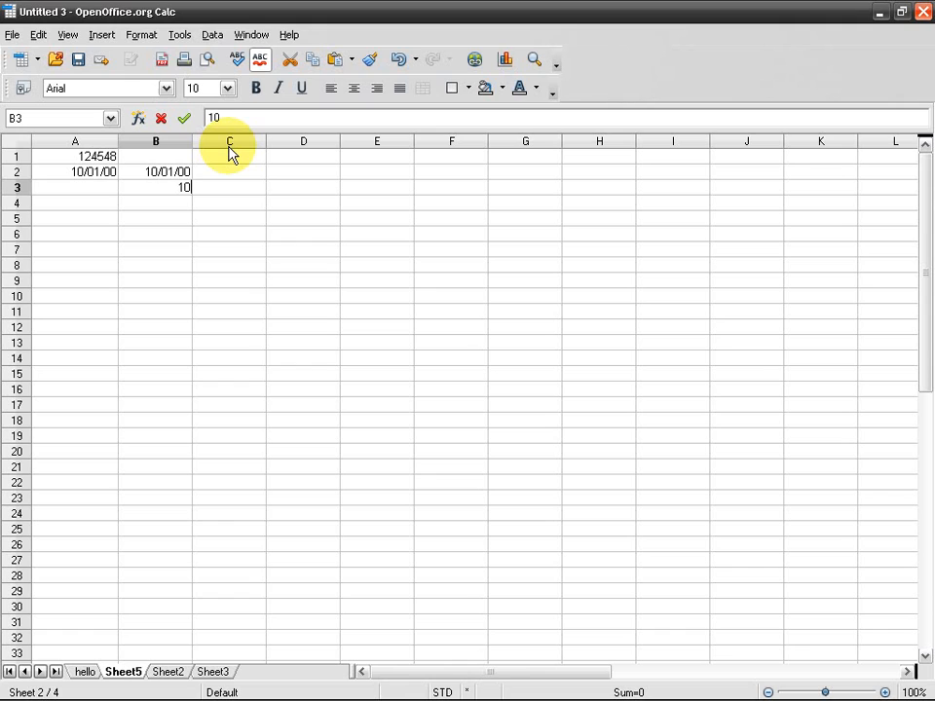
{"action": "type", "text": "-10"}
{"action": "key", "text": "BackSpace"}
{"action": "key", "text": "BackSpace"}
{"action": "key", "text": "BackSpace"}
{"action": "type", "text": "-0"}
{"action": "key", "text": "Return"}
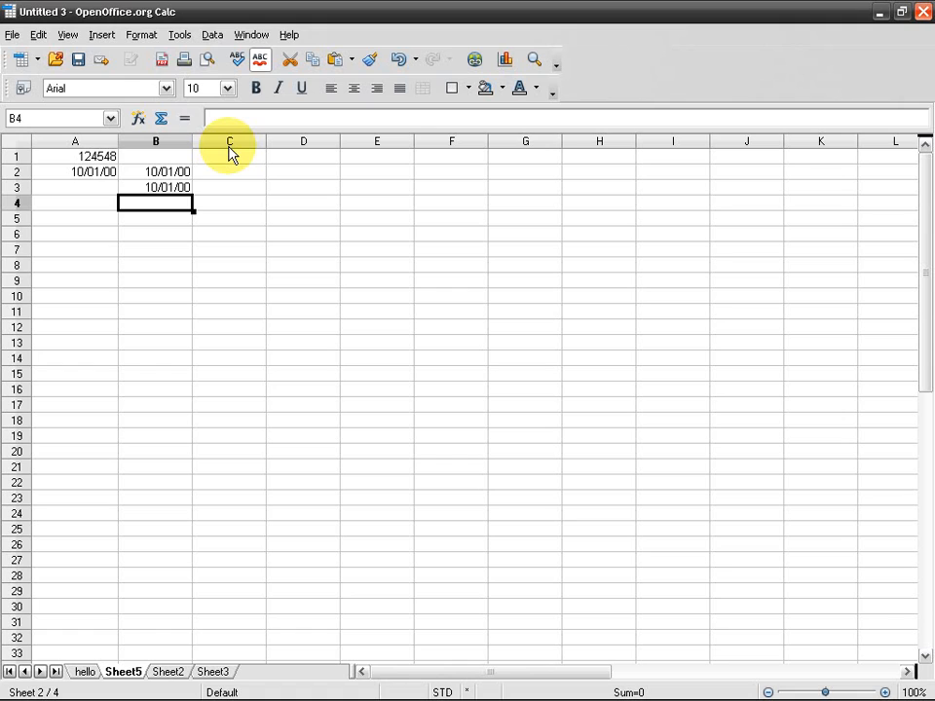
Step: Enter the time 10:00 in cell C1
{"action": "key", "text": "Up"}
{"action": "key", "text": "Up"}
{"action": "key", "text": "Up"}
{"action": "key", "text": "Right"}
{"action": "type", "text": "10"}
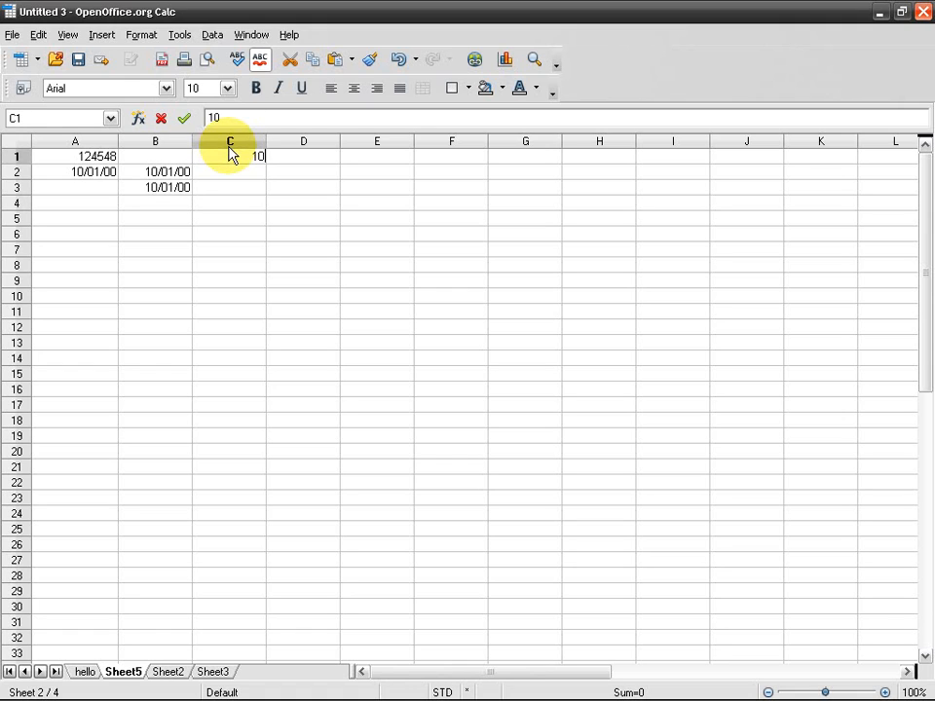
{"action": "type", "text": ":00"}
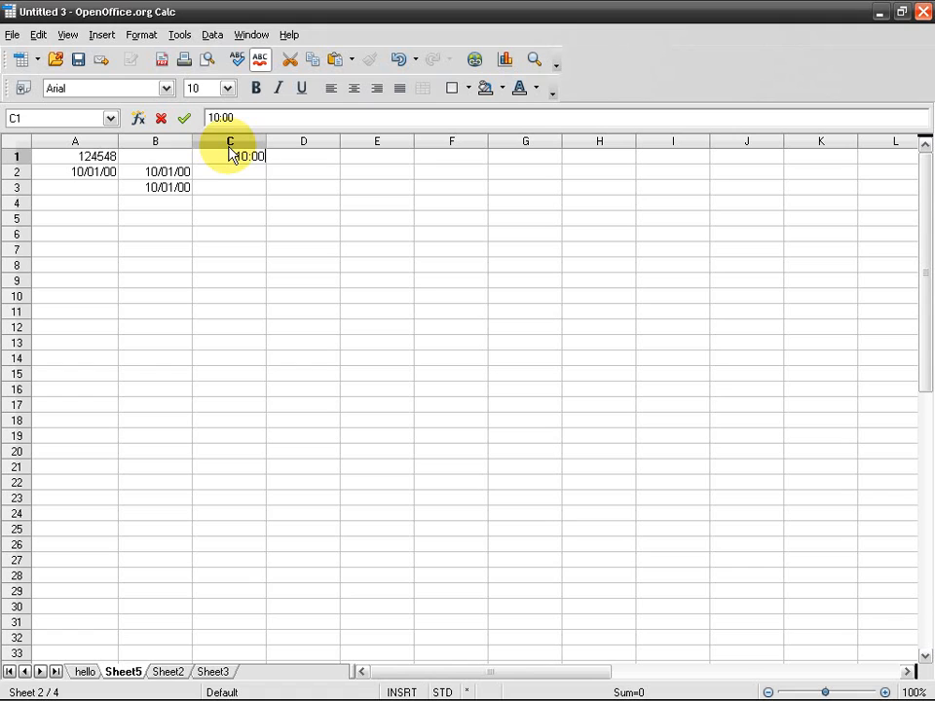
{"action": "key", "text": "Return"}
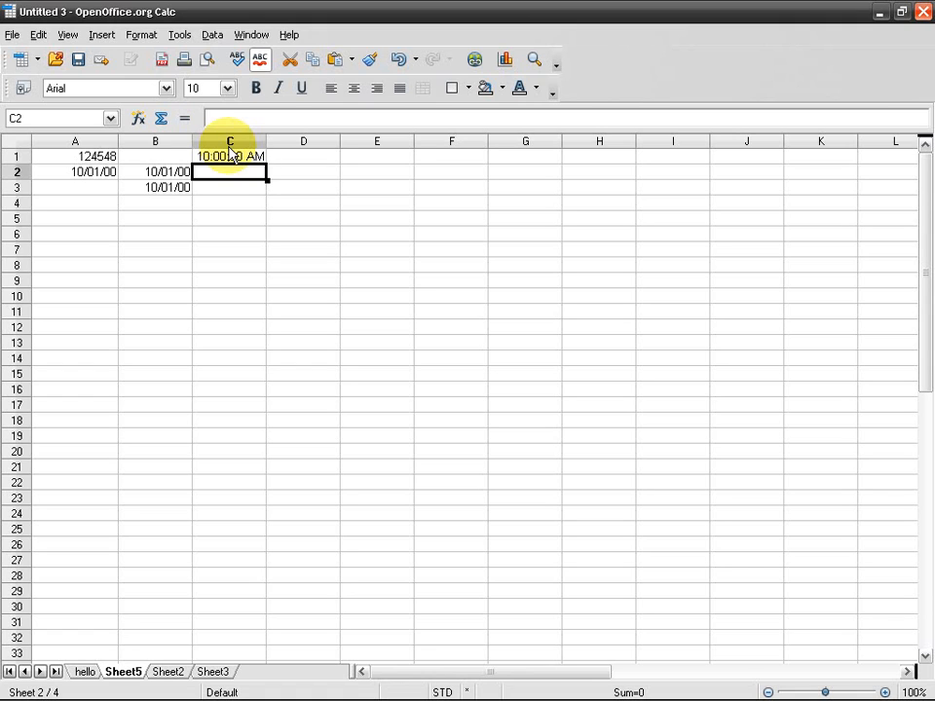
Step: Enter the mixed fraction 12 1/4 in cell D1
{"action": "key", "text": "Up"}
{"action": "key", "text": "Right"}
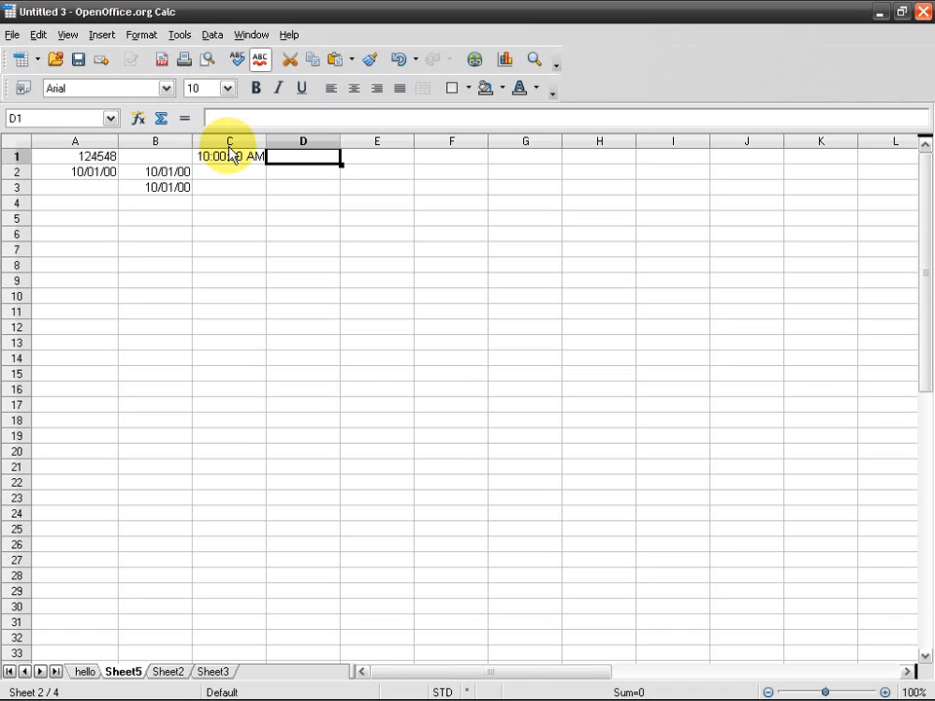
{"action": "type", "text": "12"}
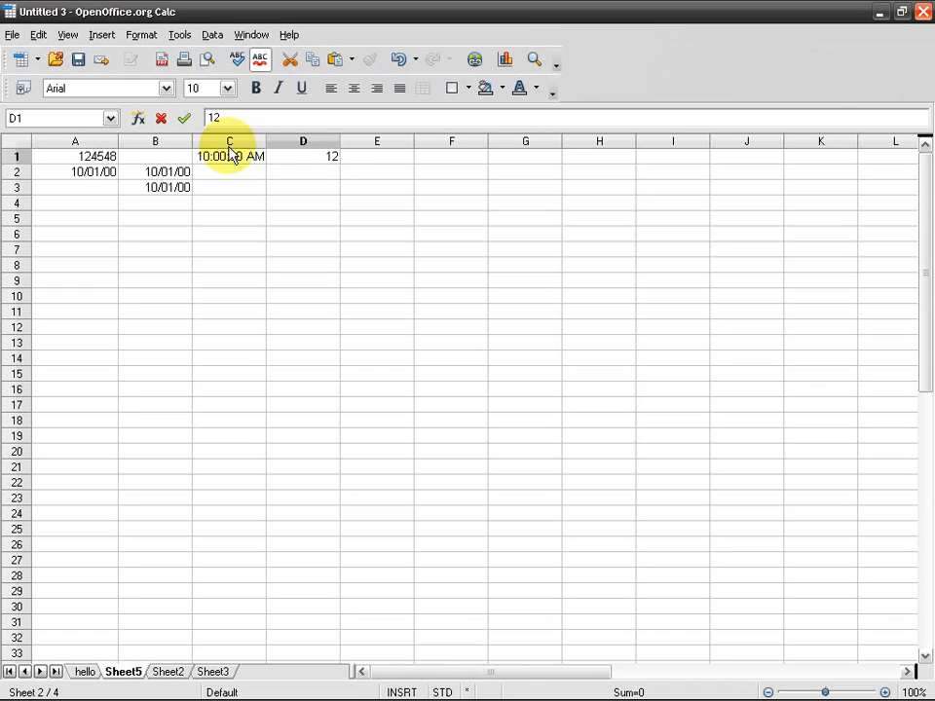
{"action": "type", "text": " 1/4"}
{"action": "key", "text": "Return"}
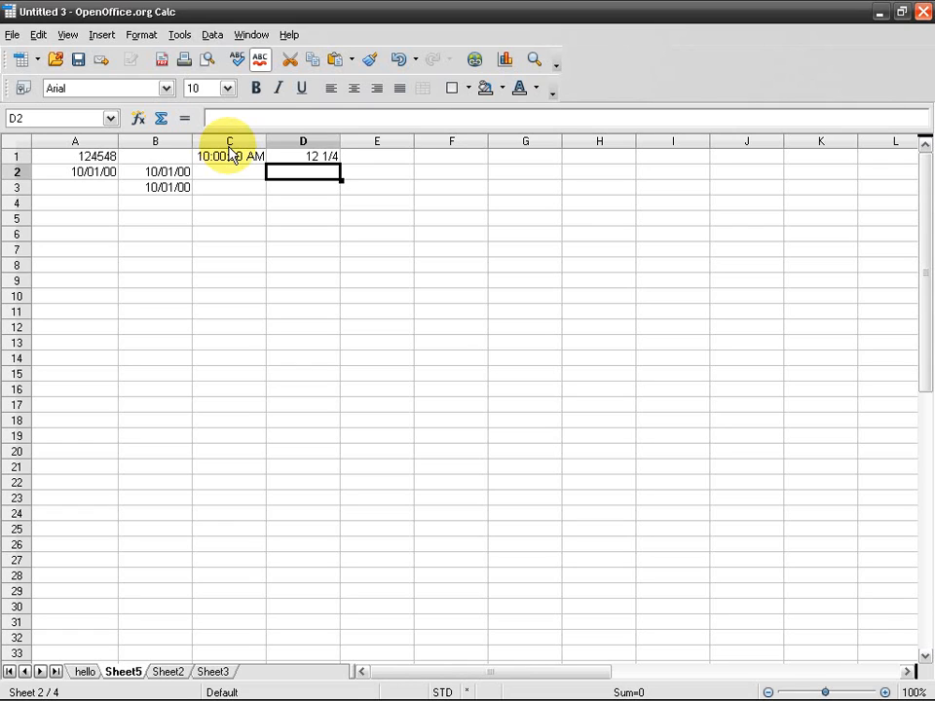
Step: Examine how the number, date and fraction entries in cells A1, B2 and D1 are stored compared with how they are displayed
{"action": "key", "text": "Up"}
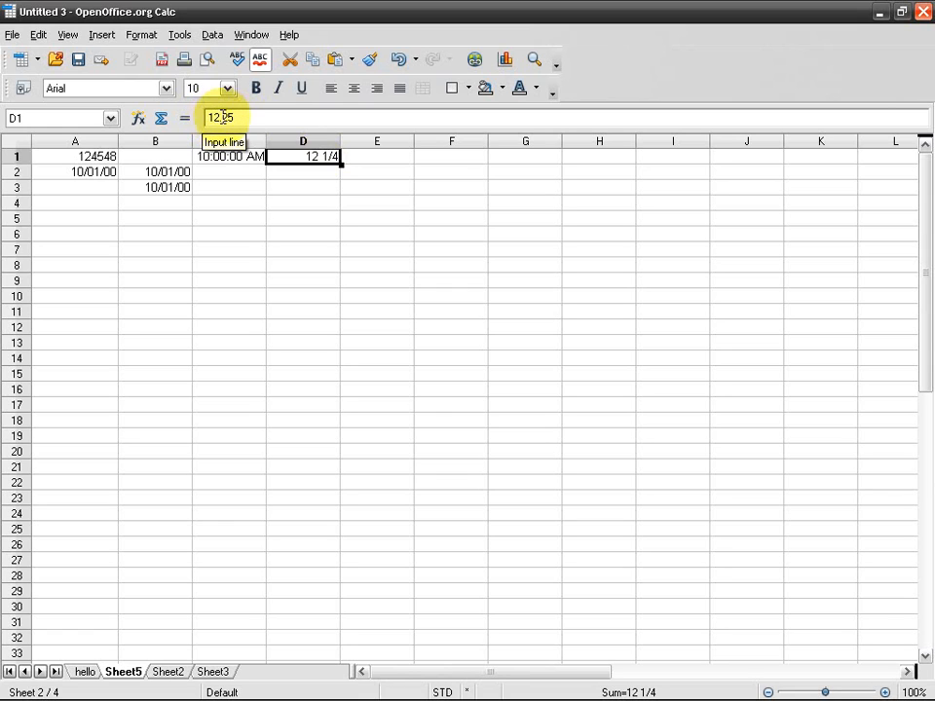
{"action": "left_click", "coordinate": [358, 162]}
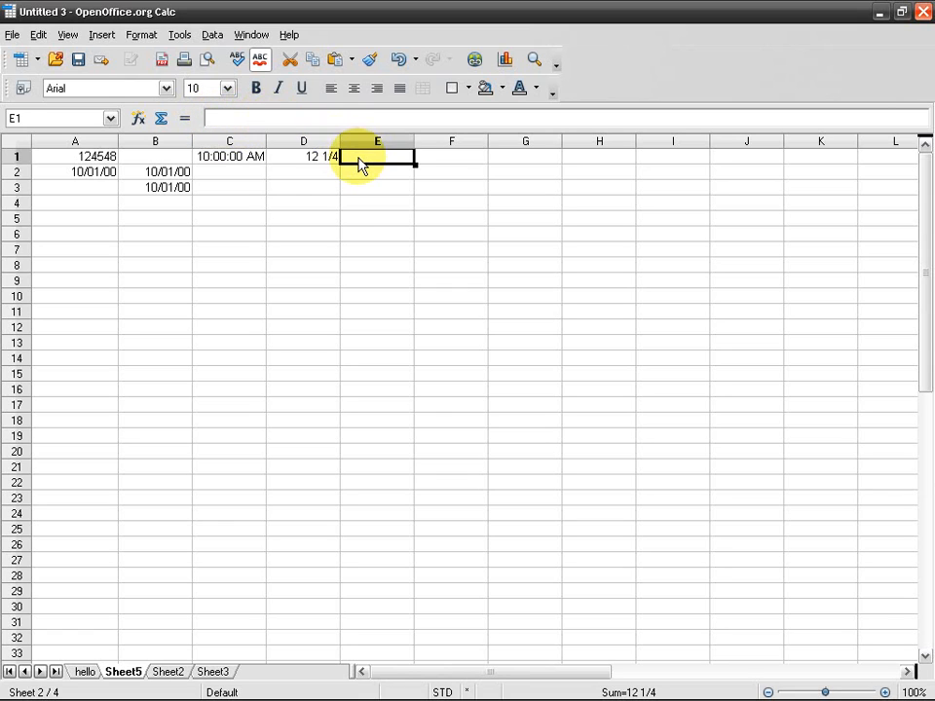
{"action": "key", "text": "Left"}
{"action": "key", "text": "Left"}
{"action": "key", "text": "Left"}
{"action": "key", "text": "Left"}
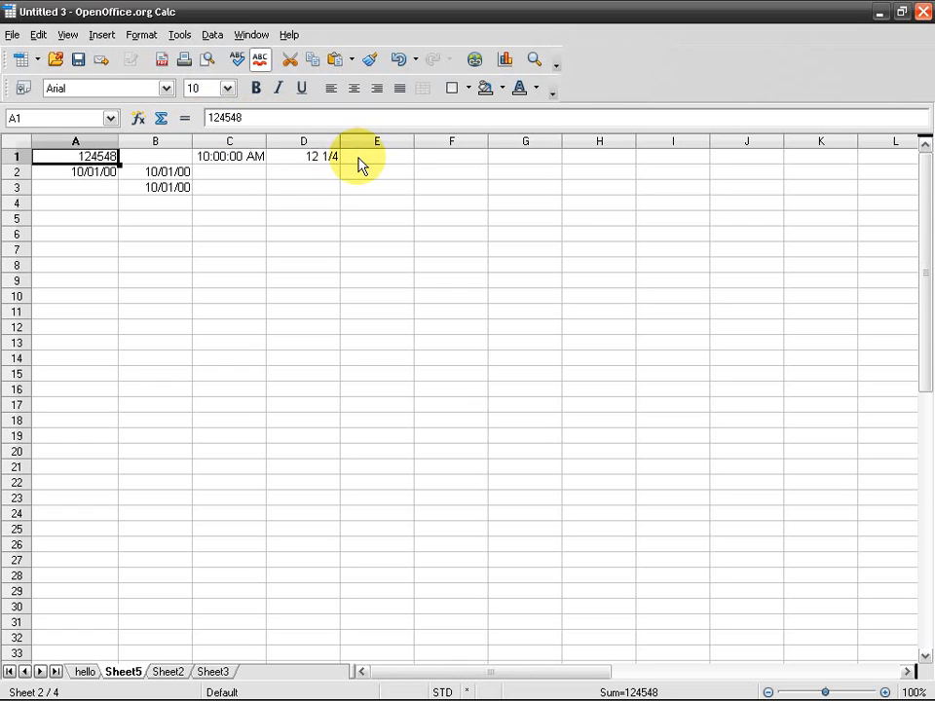
{"action": "key", "text": "Down"}
{"action": "key", "text": "Right"}
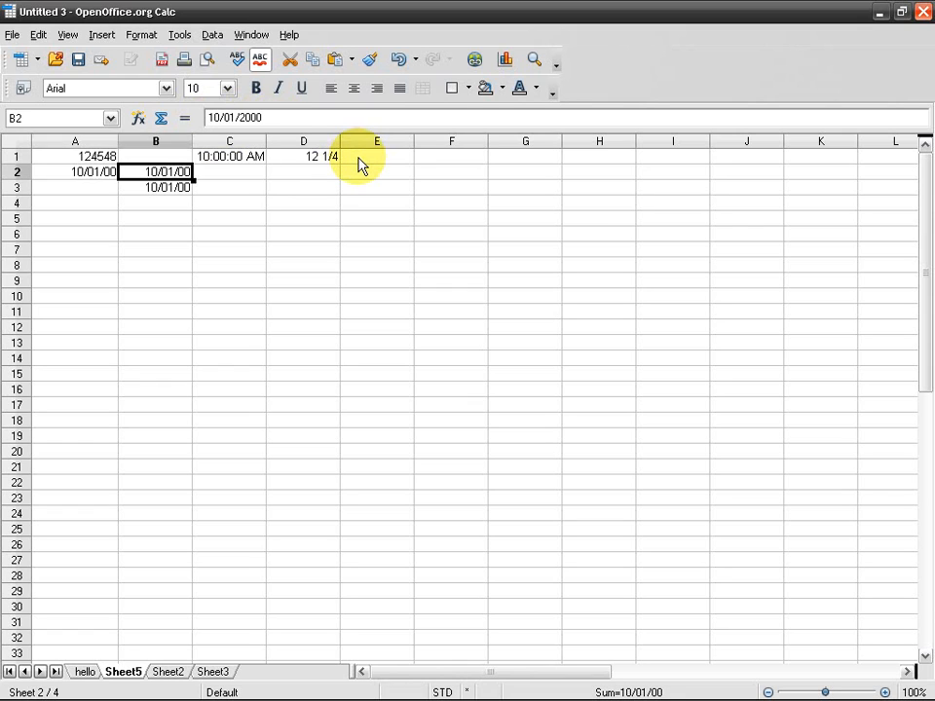
{"action": "key", "text": "Right"}
{"action": "key", "text": "Up"}
{"action": "key", "text": "Right"}
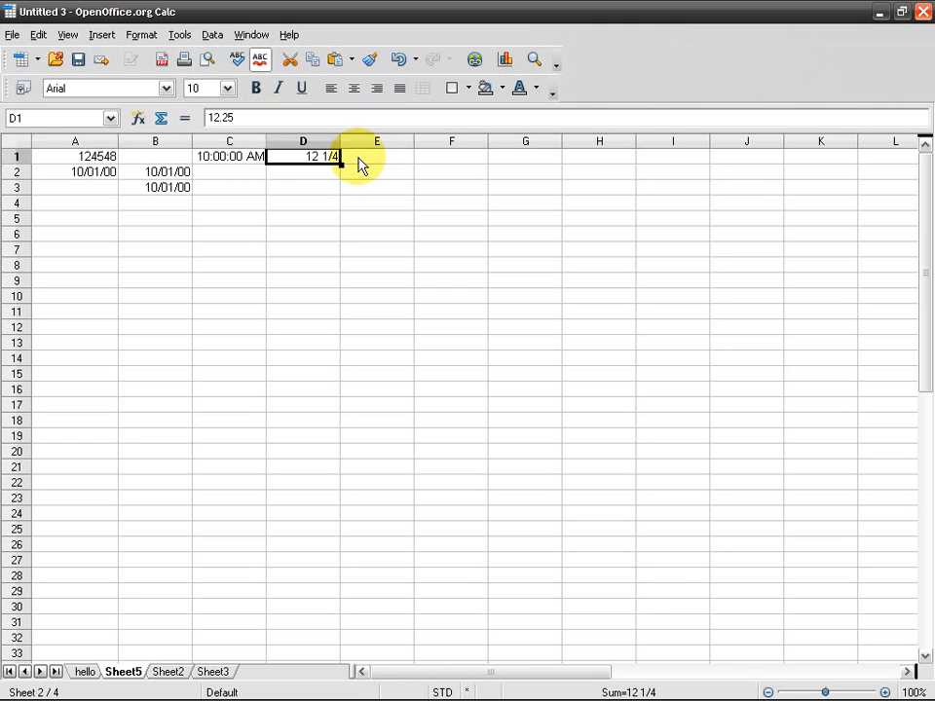
Step: Enter the currency amount $1231 in cell E1 and check its stored value
{"action": "key", "text": "Right"}
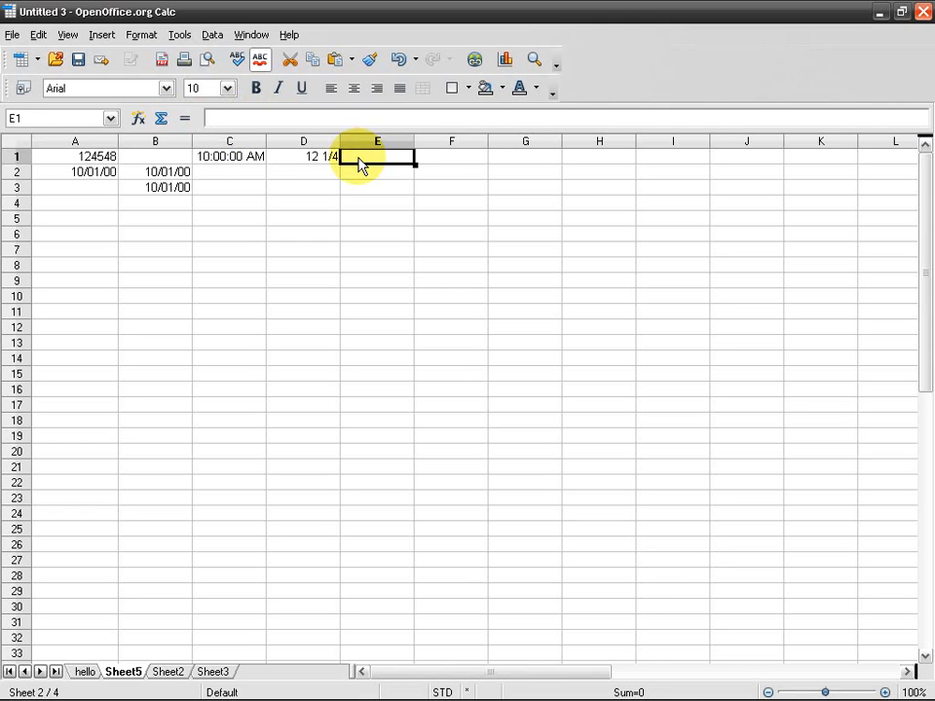
{"action": "type", "text": "1231"}
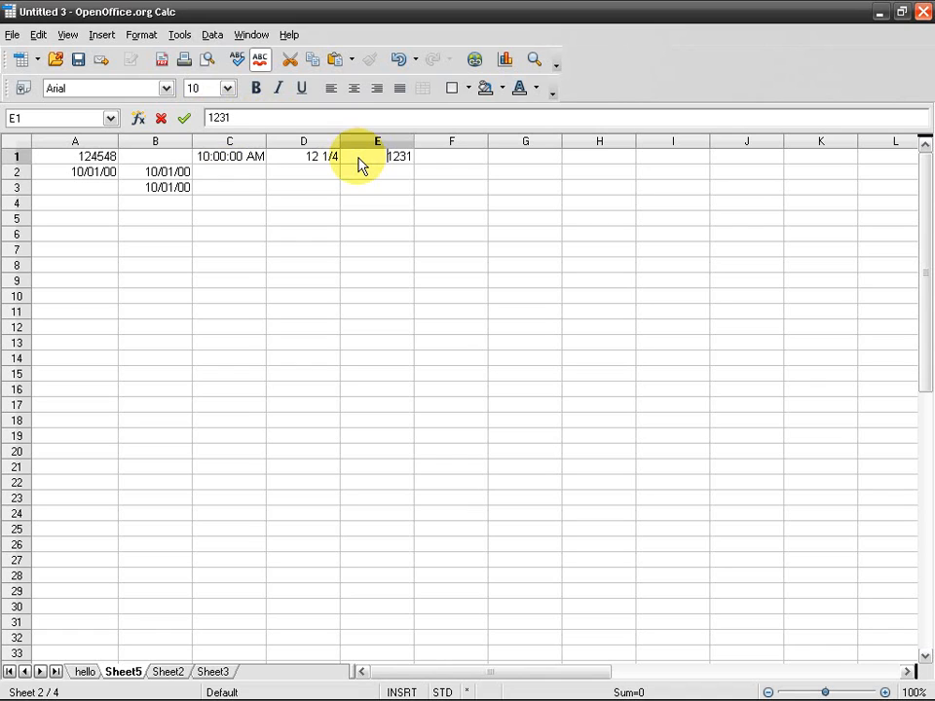
{"action": "type", "text": "$"}
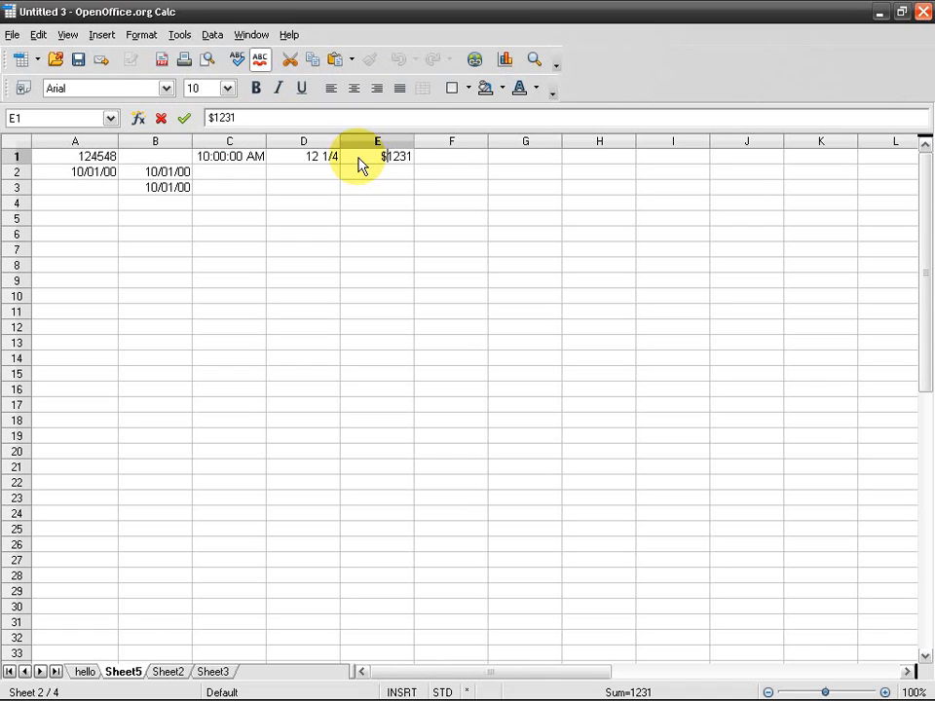
{"action": "key", "text": "Return"}
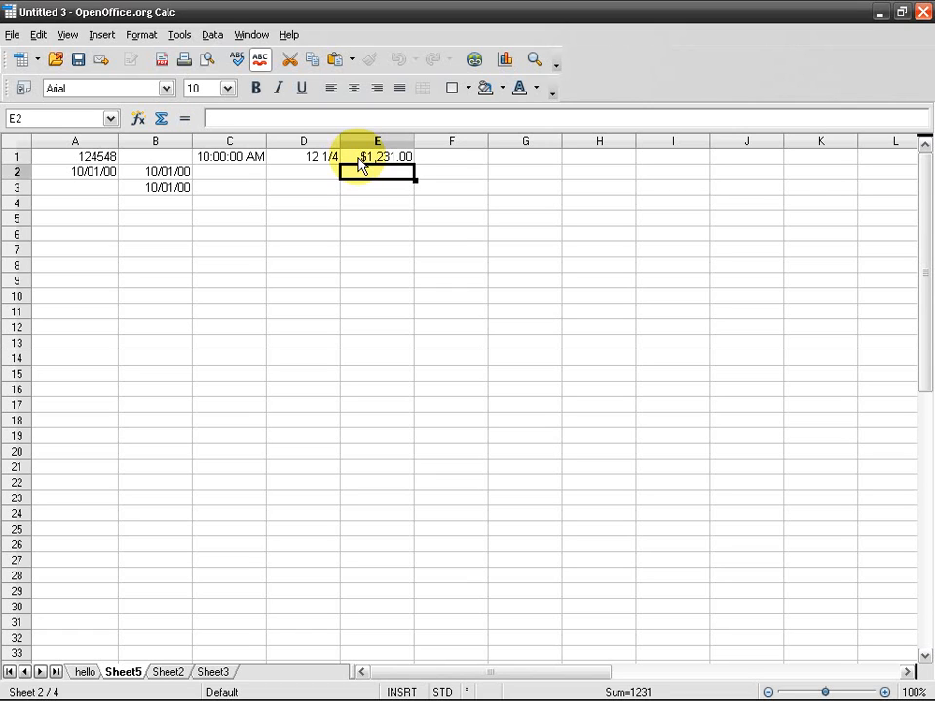
{"action": "left_click", "coordinate": [357, 158]}
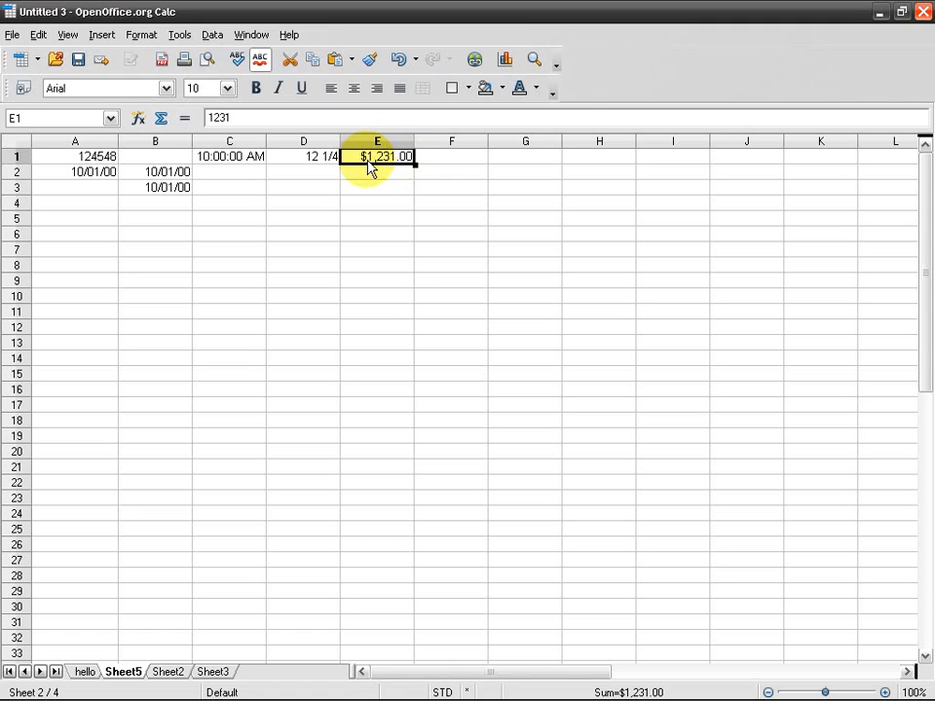
Step: Enter the percentage 12% in cell F1
{"action": "key", "text": "Right"}
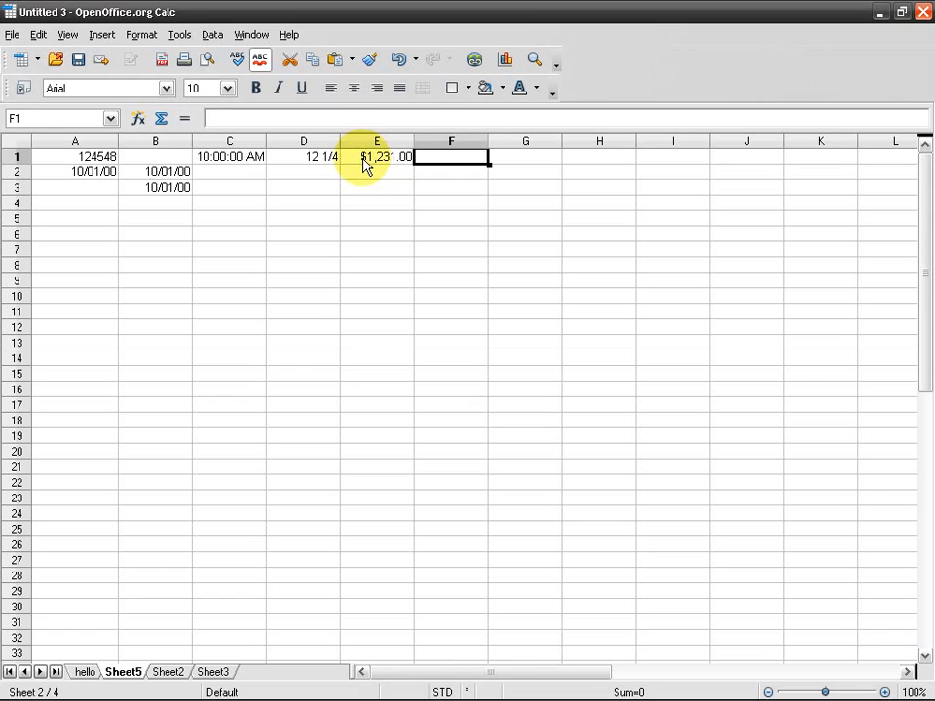
{"action": "type", "text": "12"}
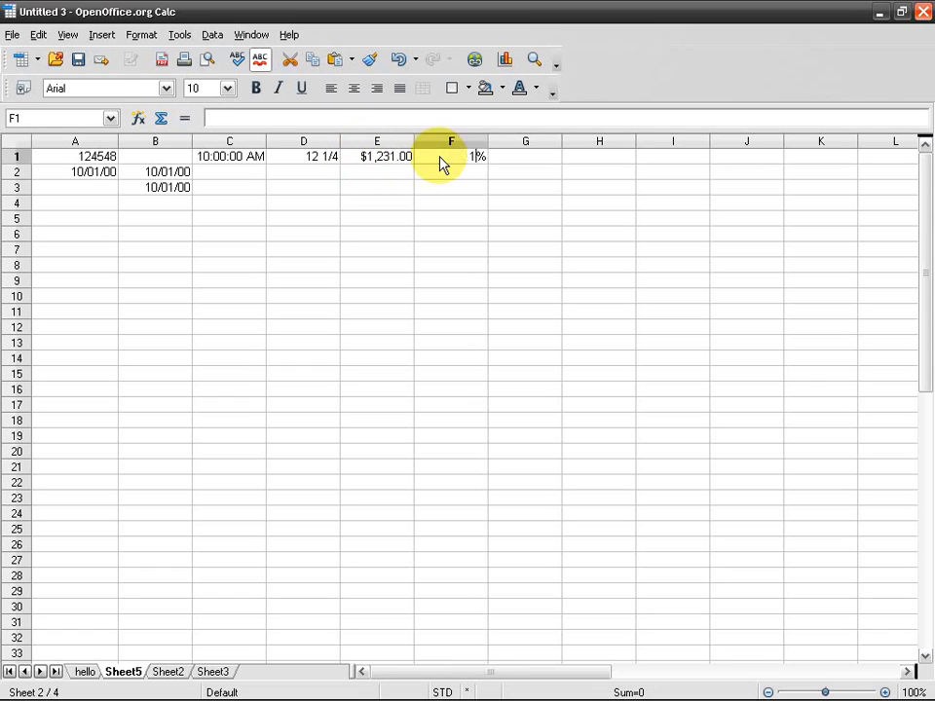
{"action": "key", "text": "Delete"}
{"action": "type", "text": "%"}
{"action": "key", "text": "Return"}
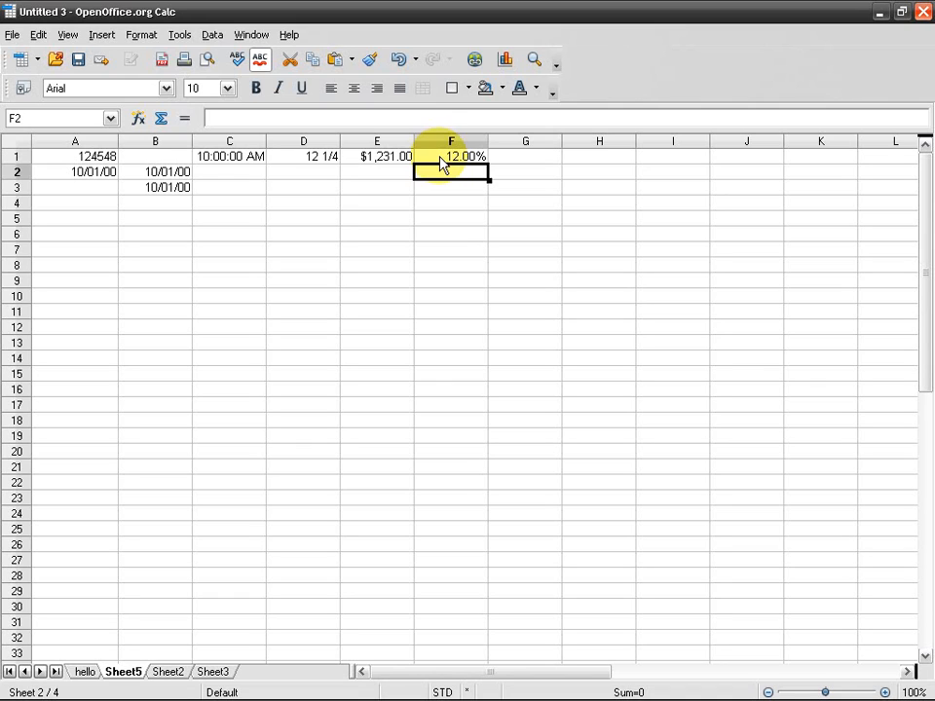
{"action": "key", "text": "Left"}
{"action": "key", "text": "Left"}
{"action": "key", "text": "Left"}
{"action": "key", "text": "Left"}
{"action": "key", "text": "Left"}
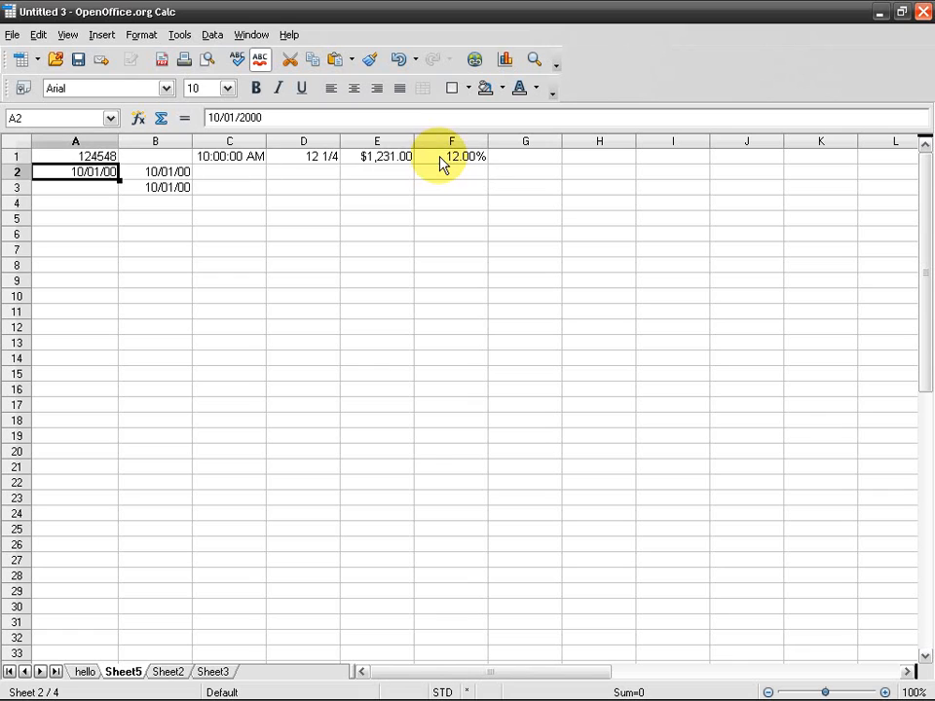
{"action": "key", "text": "Down"}
{"action": "key", "text": "Up"}
{"action": "key", "text": "Up"}
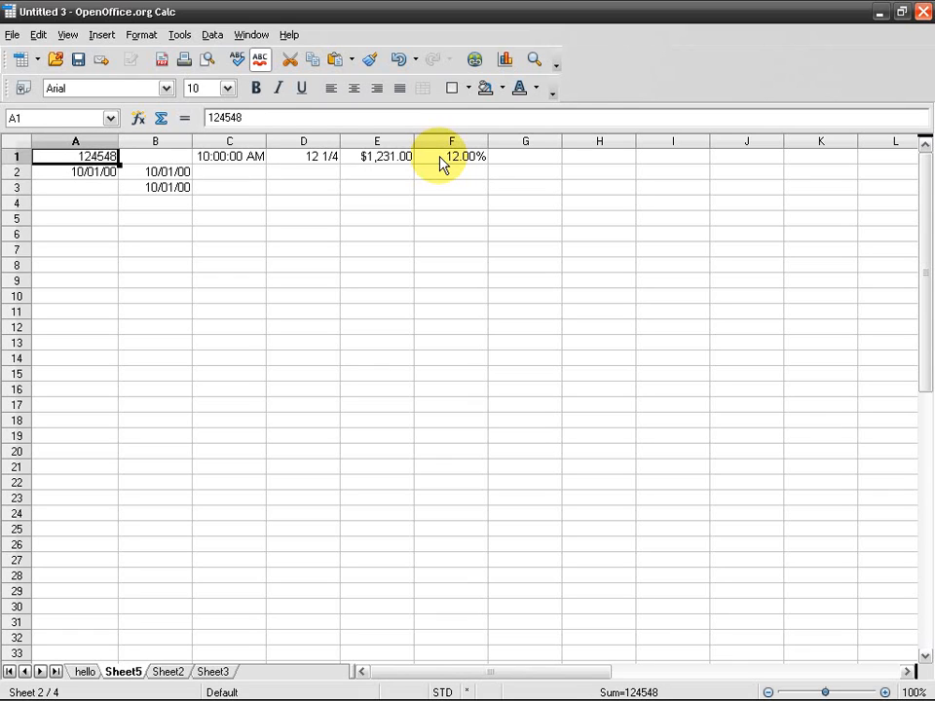
Step: Change the date format of cell A2 to the "Dec 31, 1999" style (MMM D, YYYY)
{"action": "right_click", "coordinate": [103, 181]}
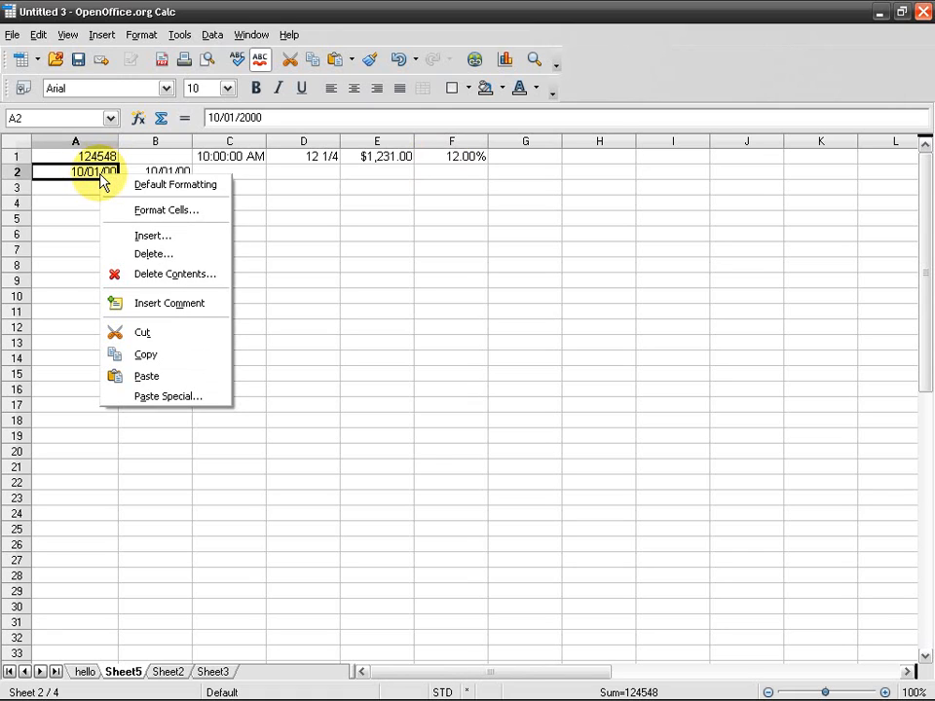
{"action": "left_click", "coordinate": [204, 216]}
{"action": "left_click_drag", "start_coordinate": [207, 166], "coordinate": [396, 163]}
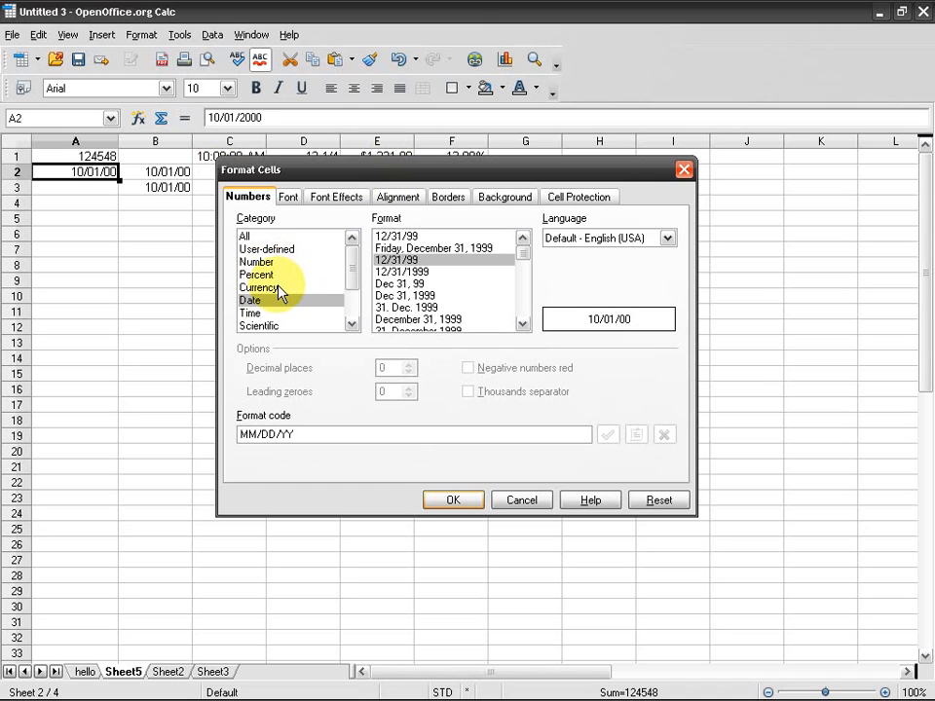
{"action": "scroll", "coordinate": [356, 282], "scroll_direction": "down", "scroll_amount": 1}
{"action": "scroll", "coordinate": [356, 282], "scroll_direction": "down", "scroll_amount": 1}
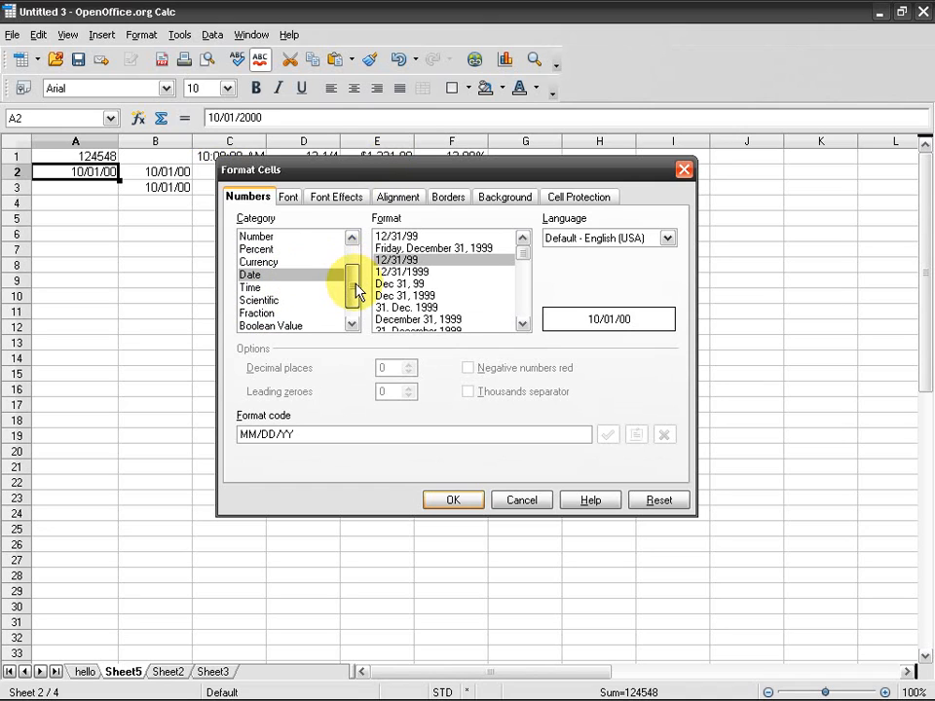
{"action": "scroll", "coordinate": [356, 283], "scroll_direction": "up", "scroll_amount": 2}
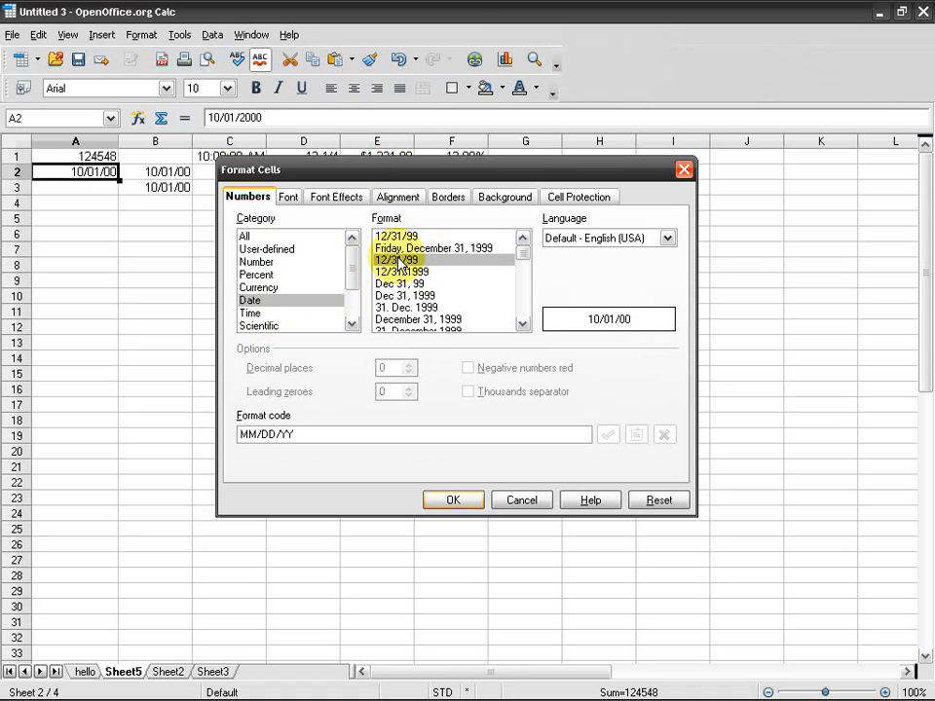
{"action": "left_click", "coordinate": [397, 295]}
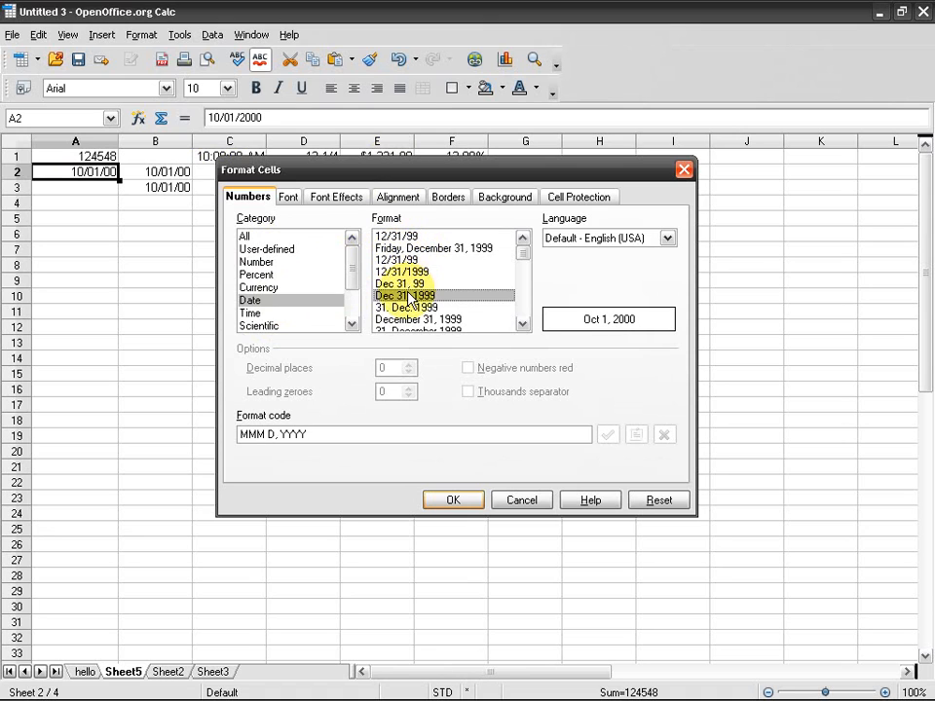
{"action": "left_click", "coordinate": [456, 499]}
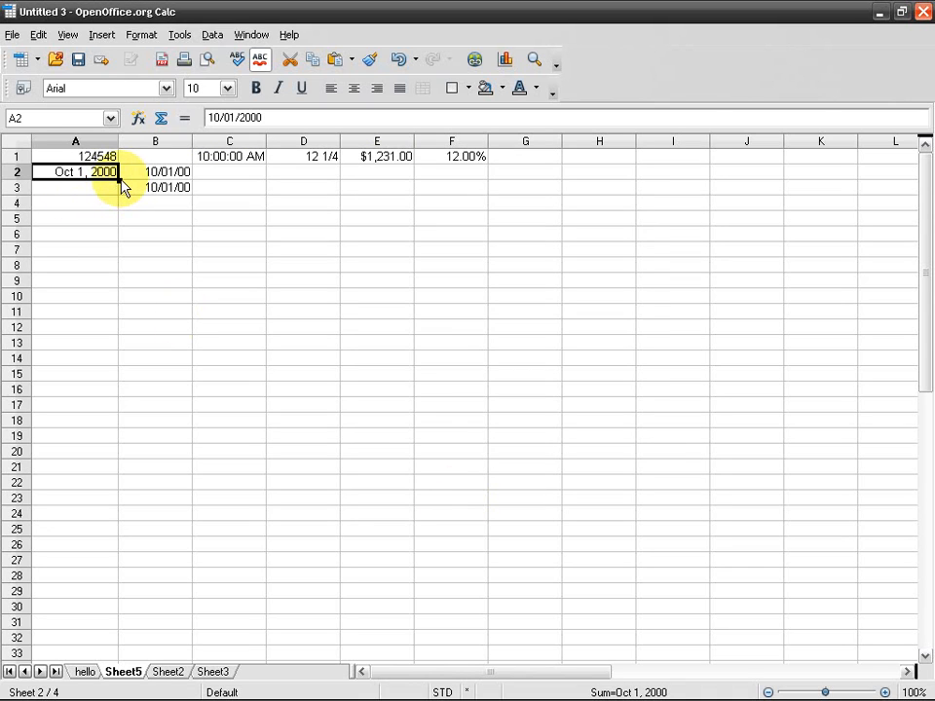
Step: Format cells A3 to A11 with the "Friday, December 31, 1999" date format (NNNNMMMM DD, YYYY)
{"action": "left_click_drag", "start_coordinate": [89, 191], "coordinate": [92, 316]}
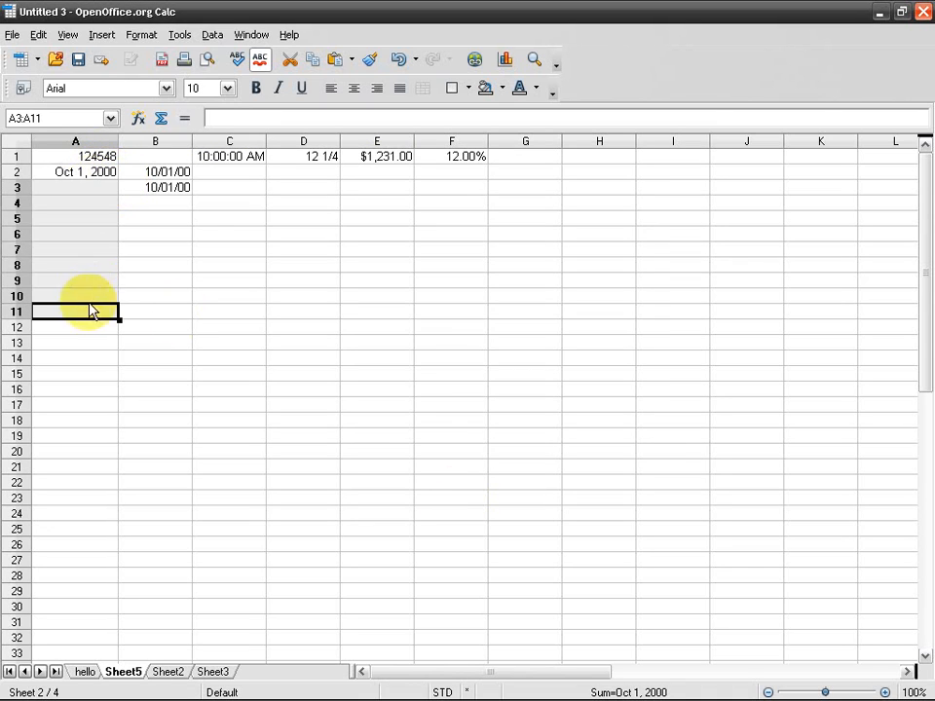
{"action": "right_click", "coordinate": [84, 232]}
{"action": "left_click", "coordinate": [175, 262]}
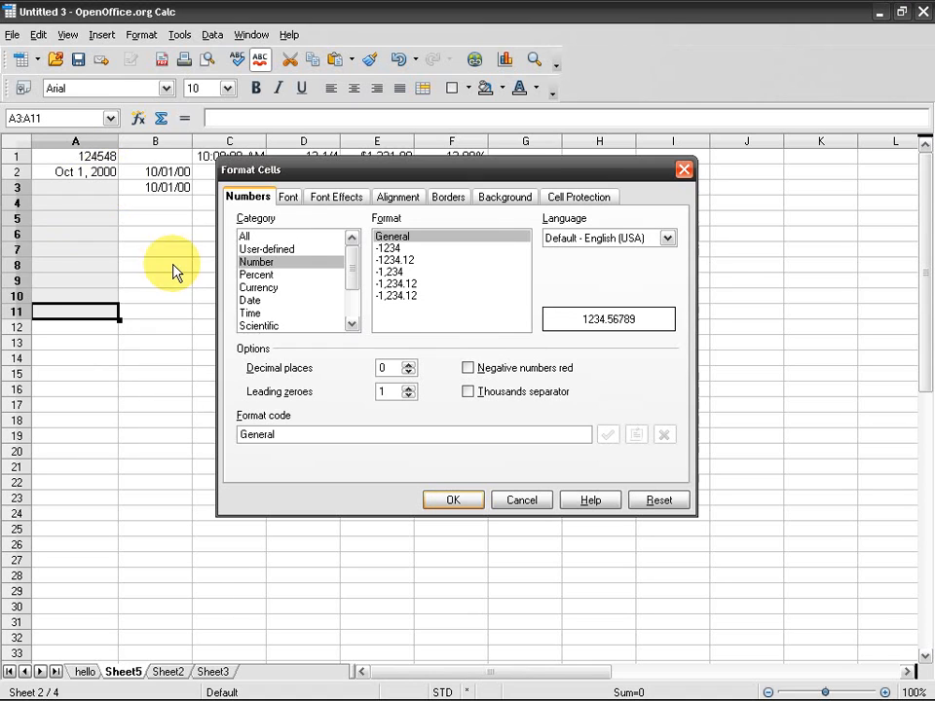
{"action": "left_click", "coordinate": [259, 301]}
{"action": "left_click", "coordinate": [409, 248]}
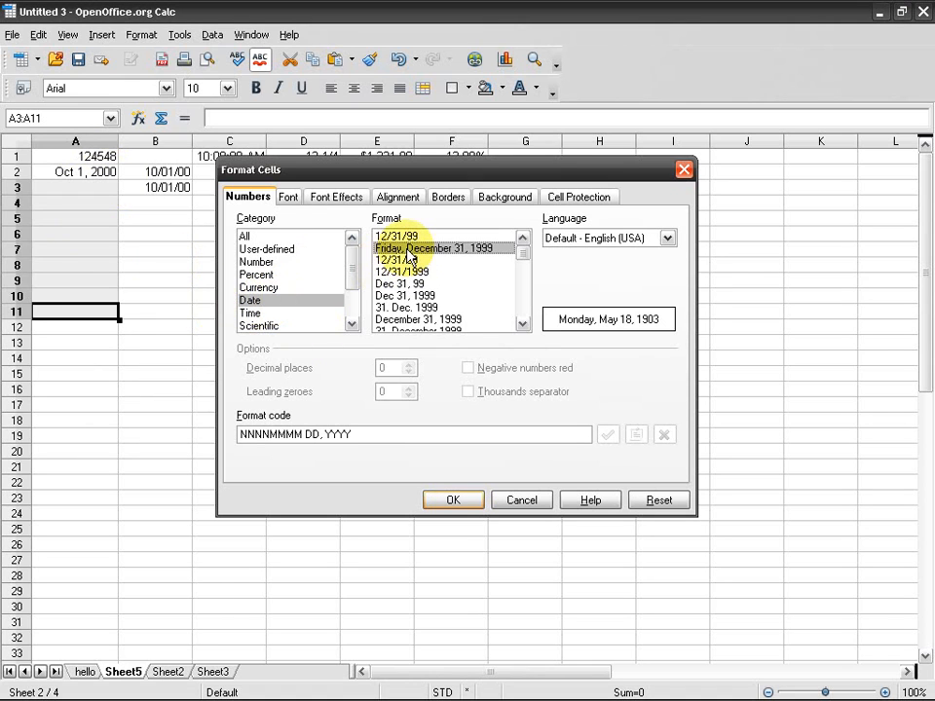
{"action": "left_click", "coordinate": [456, 499]}
Step: Enter the date 10/01/2000 in cell A3
{"action": "left_click", "coordinate": [62, 191]}
{"action": "type", "text": "10/"}
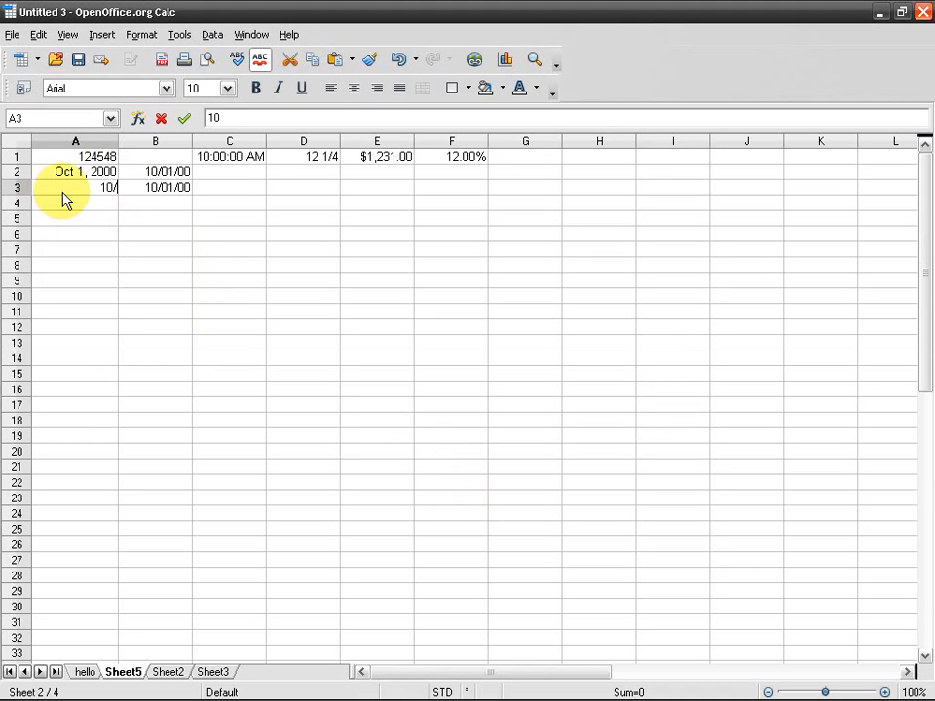
{"action": "type", "text": "01"}
{"action": "key", "text": "Return"}
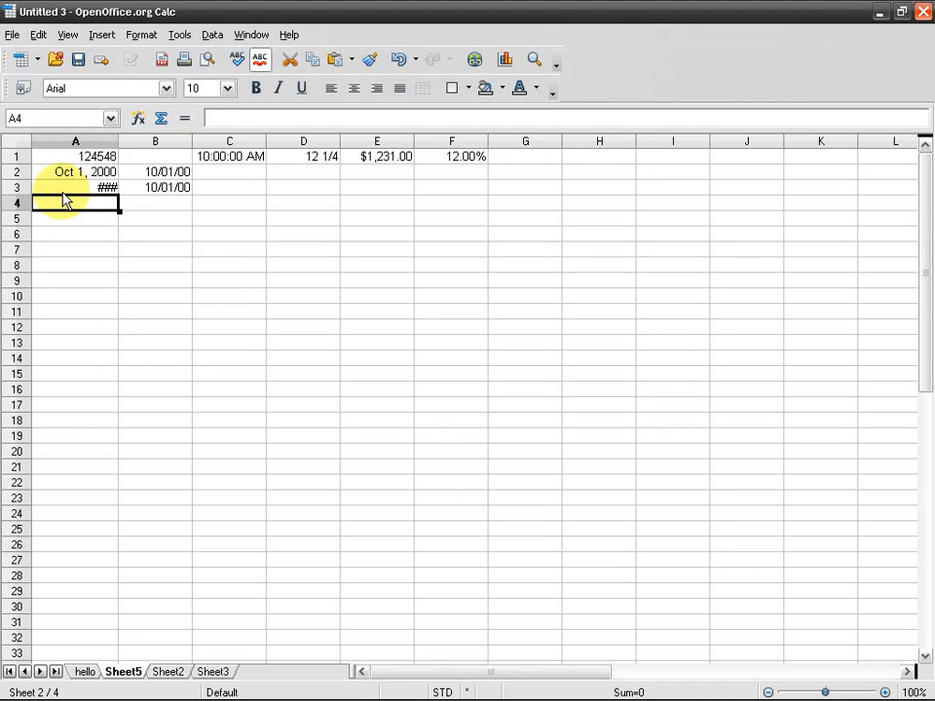
Step: Change the date in cell A3 to 10/01/2011 and fit column A's width to its contents
{"action": "left_click", "coordinate": [67, 192]}
{"action": "triple_click", "coordinate": [90, 194]}
{"action": "left_click", "coordinate": [92, 195]}
{"action": "key", "text": "Left"}
{"action": "key", "text": "Left"}
{"action": "key", "text": "Left"}
{"action": "key", "text": "shift+End"}
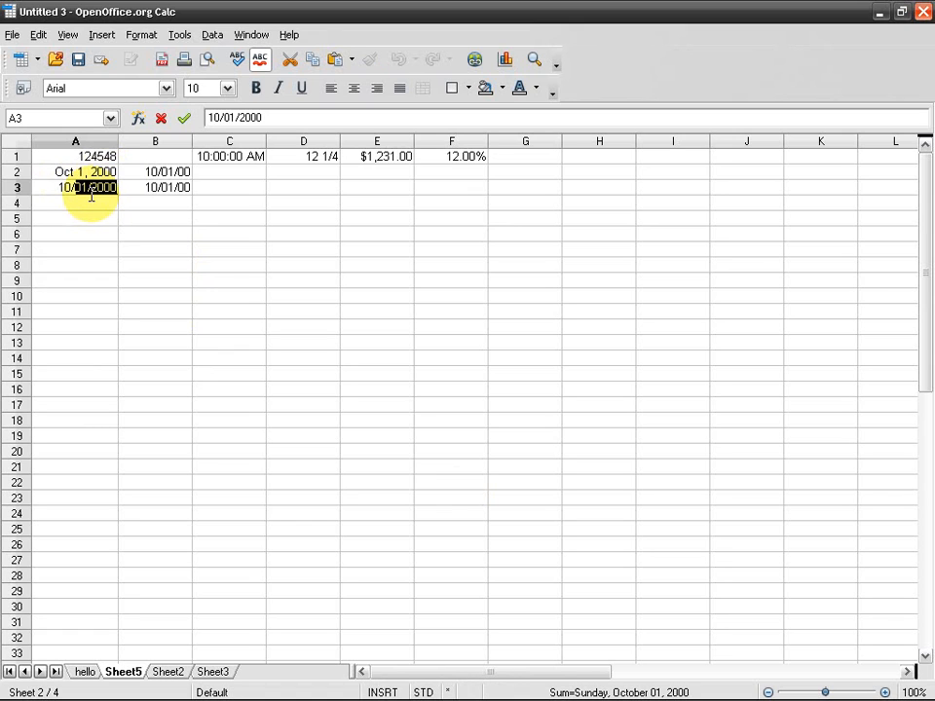
{"action": "type", "text": "01"}
{"action": "key", "text": "Return"}
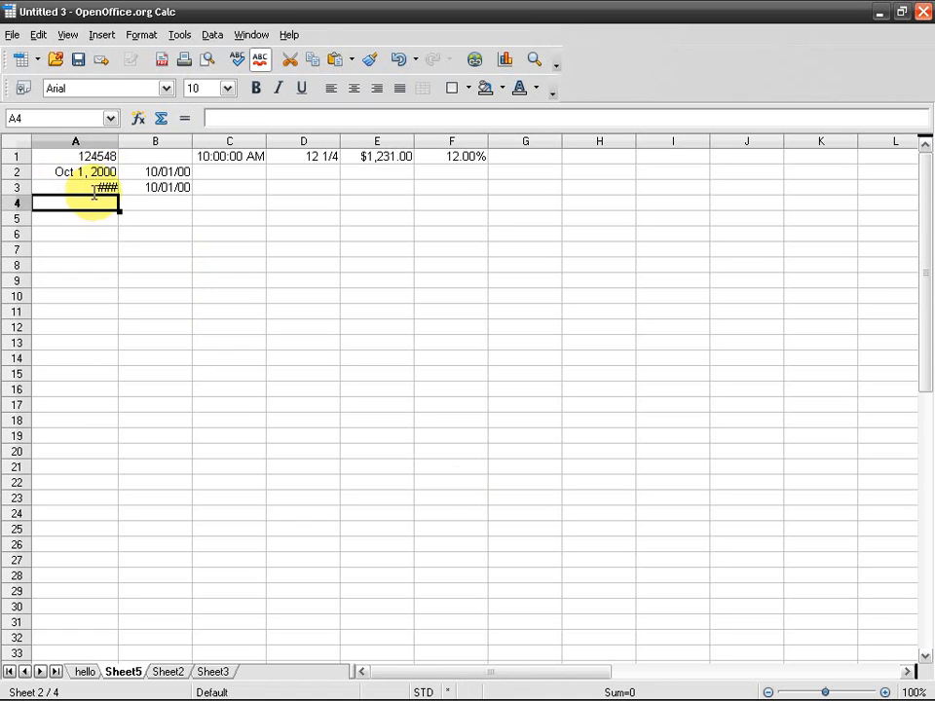
{"action": "double_click", "coordinate": [118, 137]}
{"action": "left_click", "coordinate": [136, 192]}
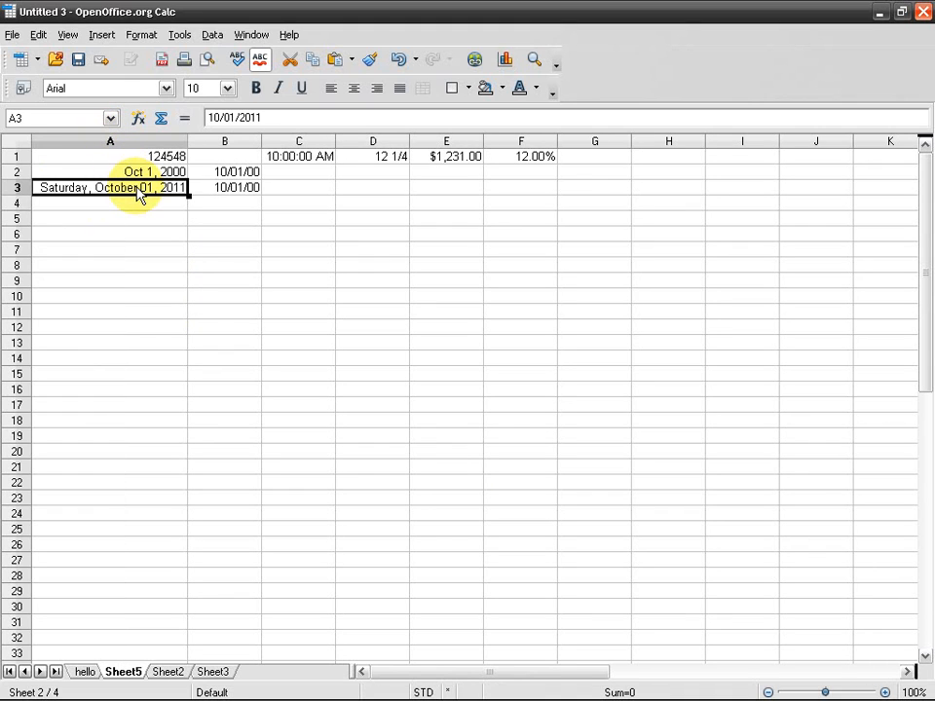
Step: Compare the stored dates in cells B2 and A3 and review the date format settings of A3
{"action": "left_click", "coordinate": [231, 173]}
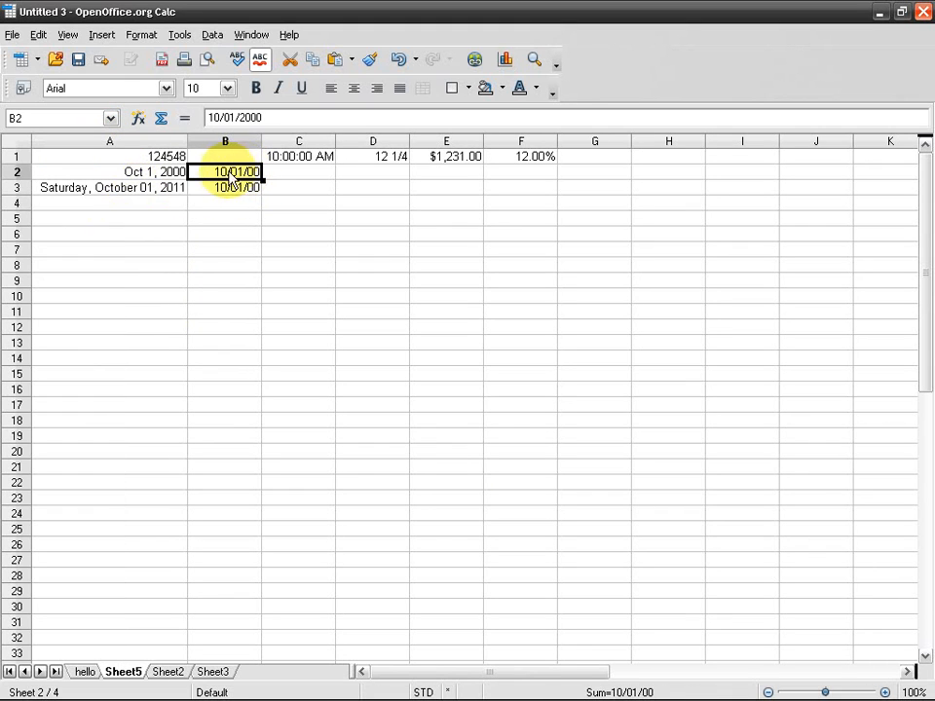
{"action": "left_click", "coordinate": [105, 192]}
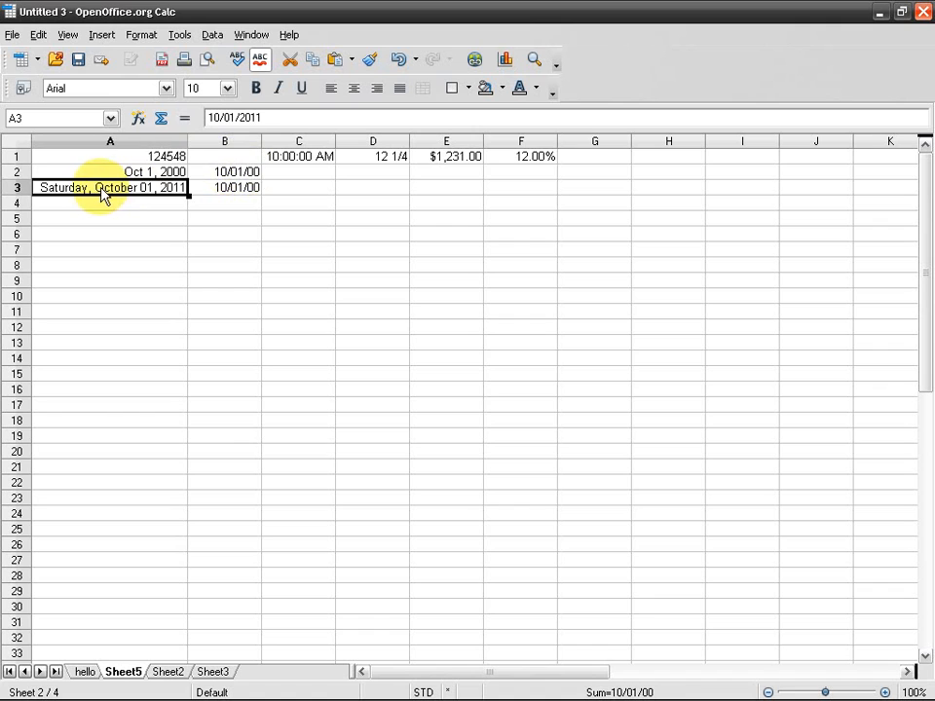
{"action": "right_click", "coordinate": [108, 195]}
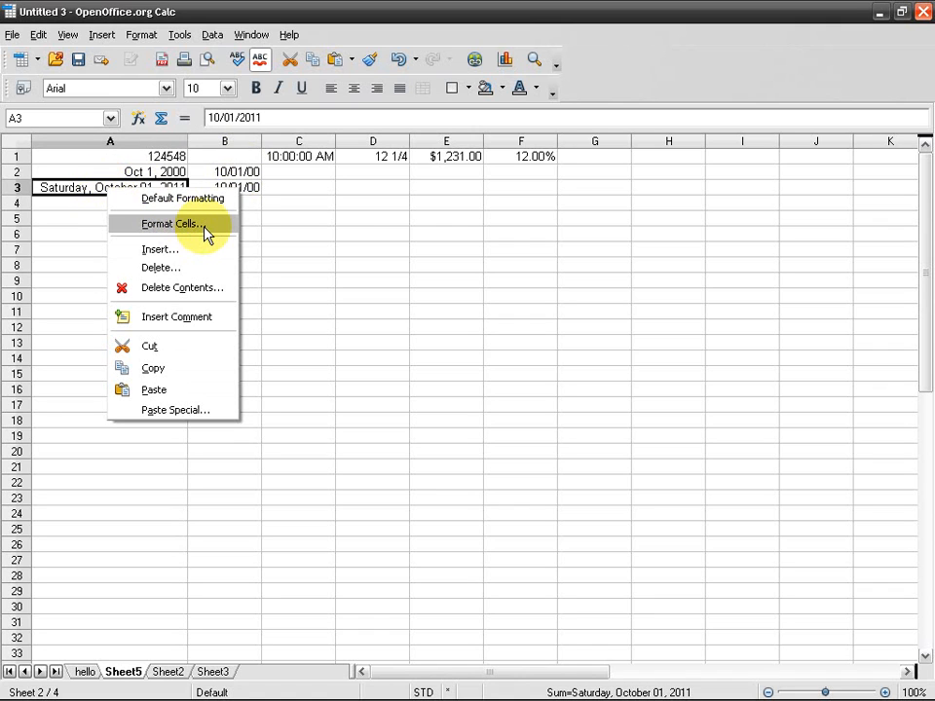
{"action": "left_click", "coordinate": [207, 232]}
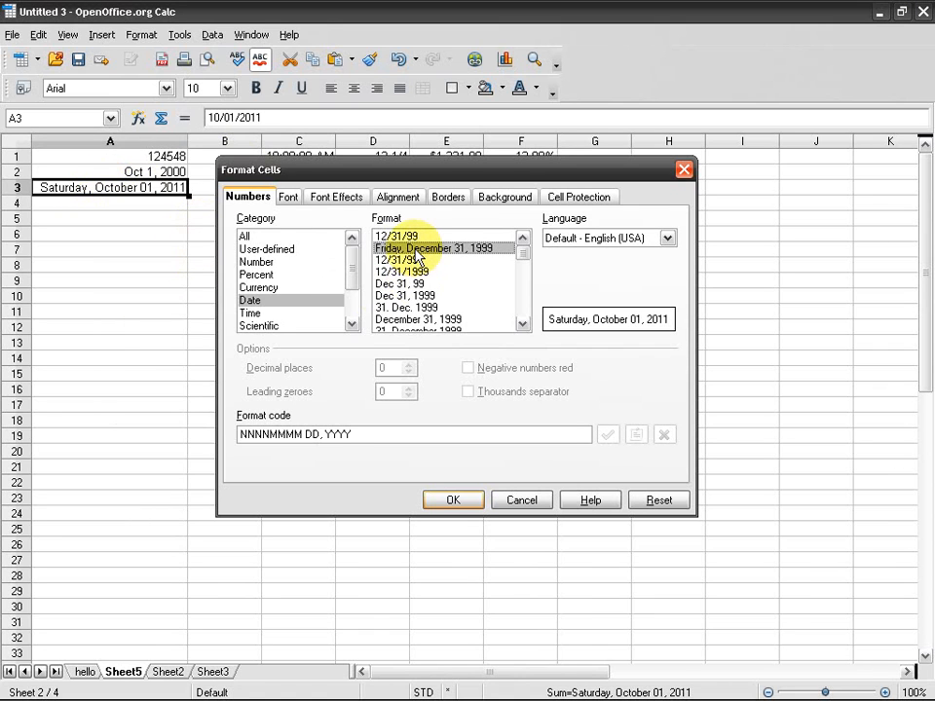
{"action": "left_click", "coordinate": [519, 501]}
{"action": "left_click", "coordinate": [243, 177]}
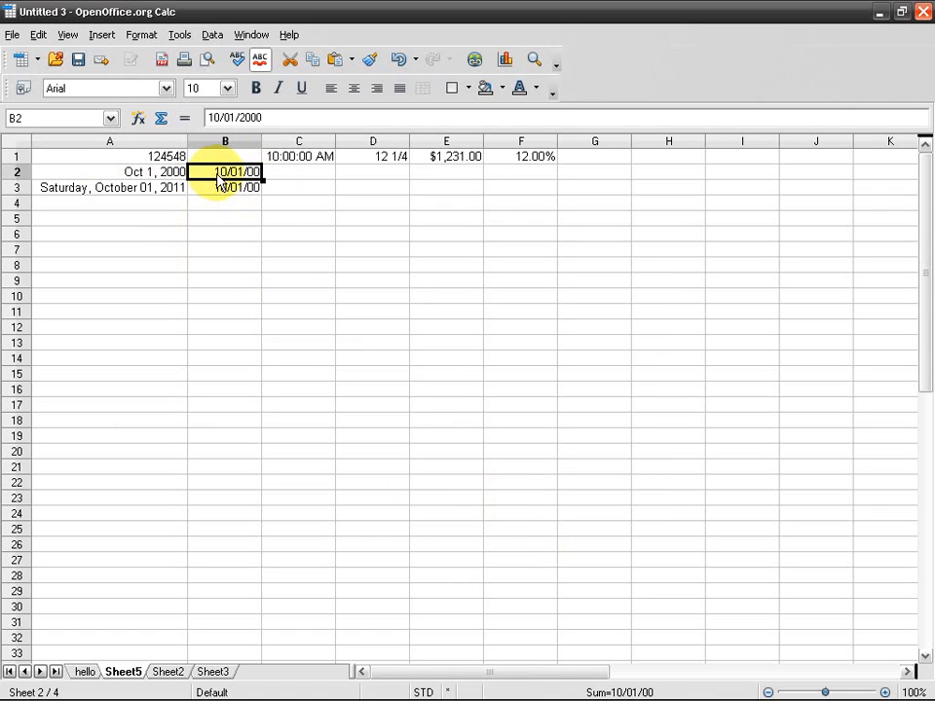
Step: Change the time format of cell C1 to the 24-hour 13:37:46 style (HH:MM:SS)
{"action": "right_click", "coordinate": [297, 163]}
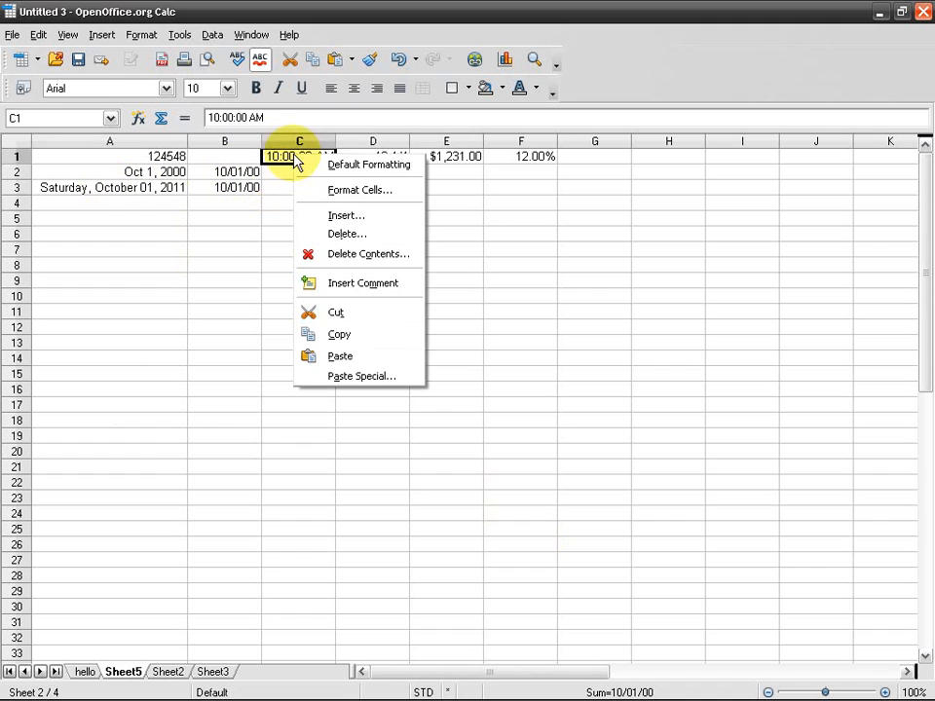
{"action": "left_click", "coordinate": [397, 192]}
{"action": "left_click_drag", "start_coordinate": [401, 174], "coordinate": [353, 260]}
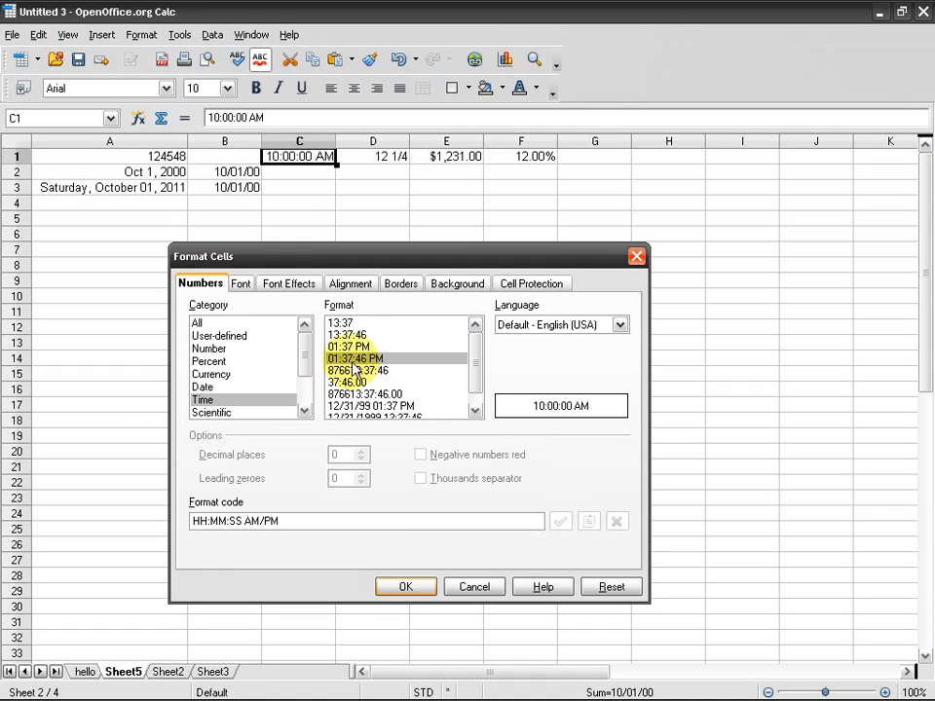
{"action": "left_click", "coordinate": [358, 324]}
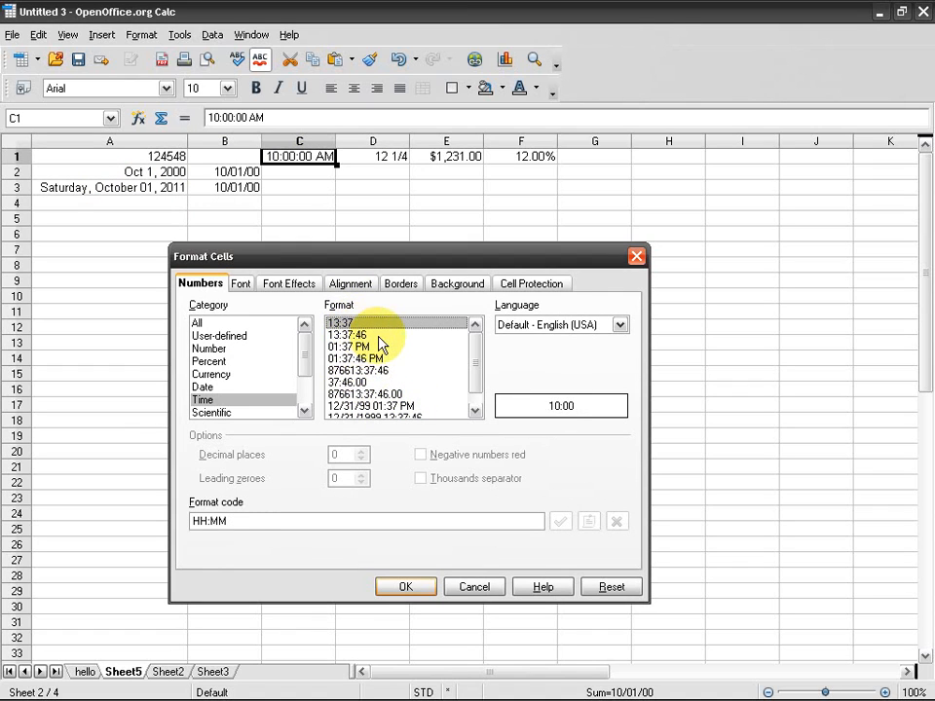
{"action": "left_click", "coordinate": [379, 335]}
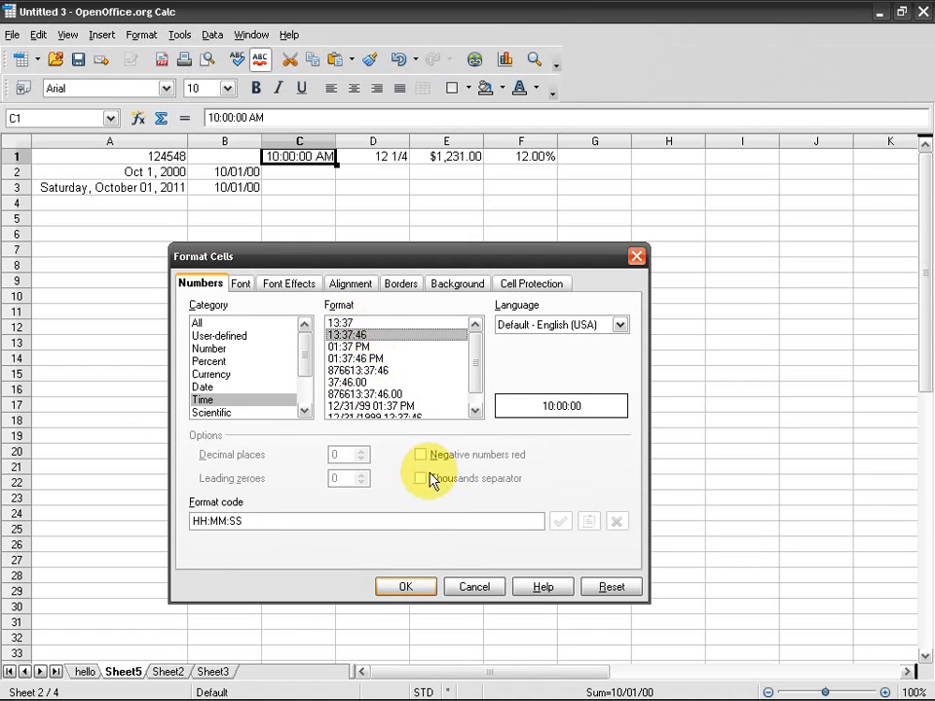
{"action": "left_click", "coordinate": [409, 587]}
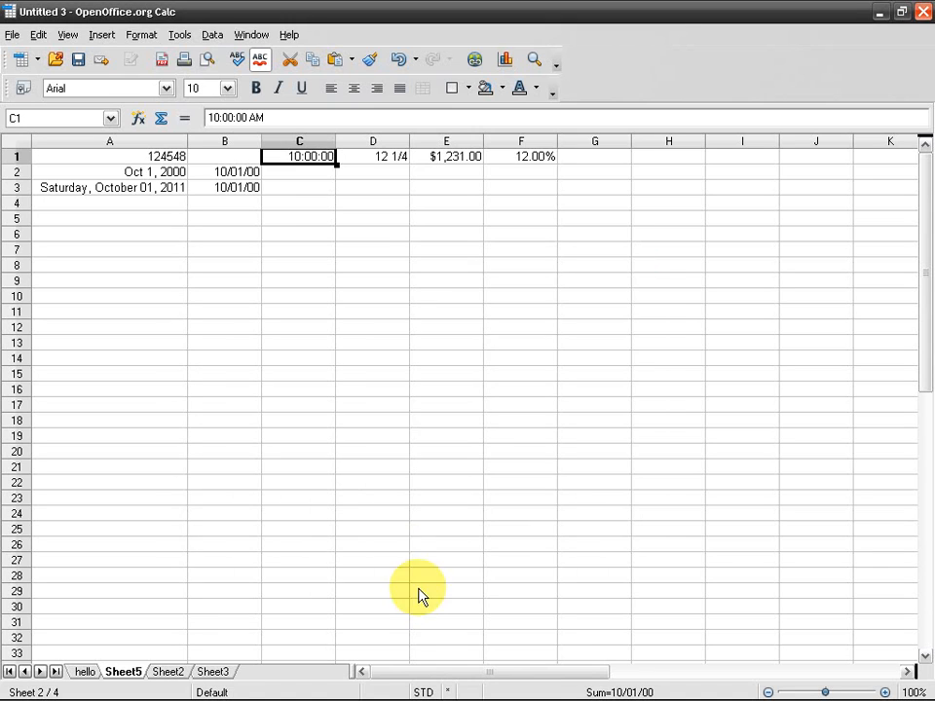
Step: Compare the two fraction formats for cell D1 and apply the two-digit "-1234 10/81" style (# ??/??)
{"action": "right_click", "coordinate": [378, 159]}
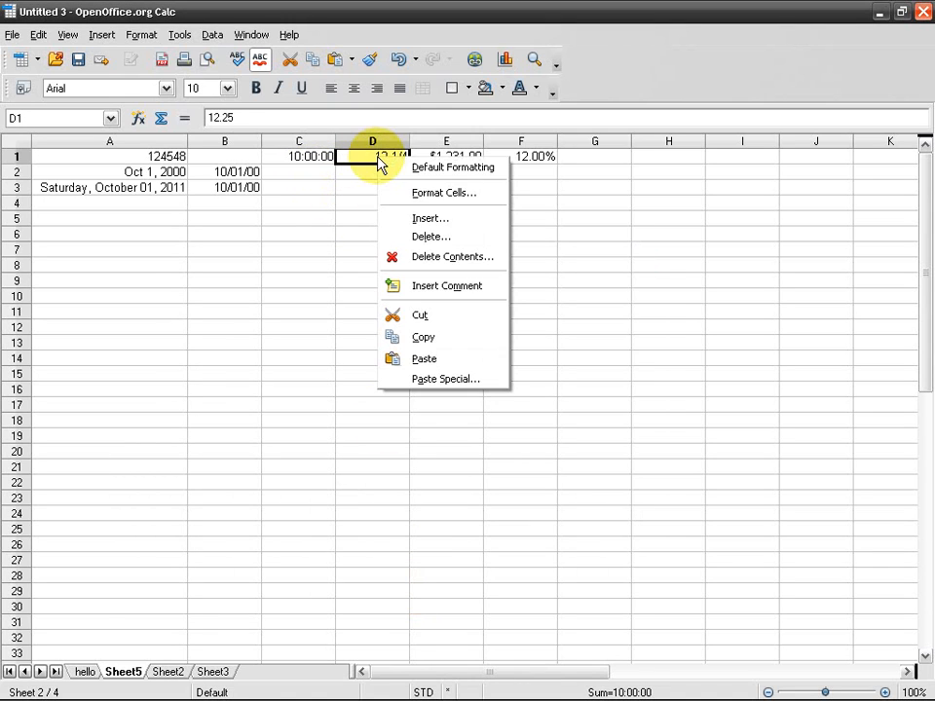
{"action": "left_click", "coordinate": [434, 193]}
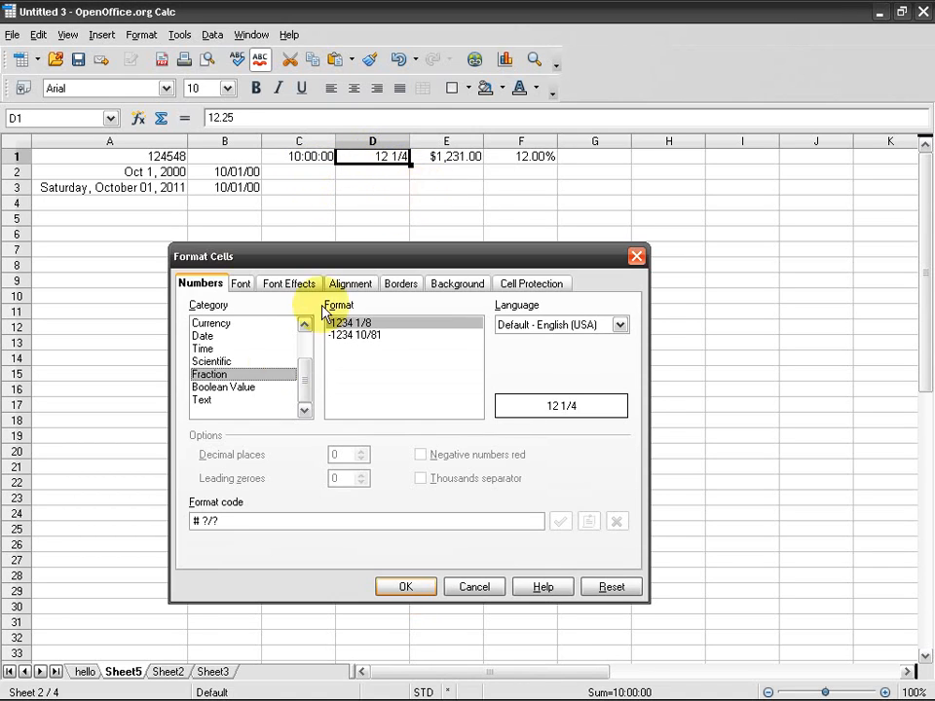
{"action": "left_click", "coordinate": [390, 335]}
{"action": "left_click", "coordinate": [394, 326]}
{"action": "left_click", "coordinate": [396, 335]}
{"action": "left_click", "coordinate": [395, 323]}
{"action": "left_click", "coordinate": [396, 335]}
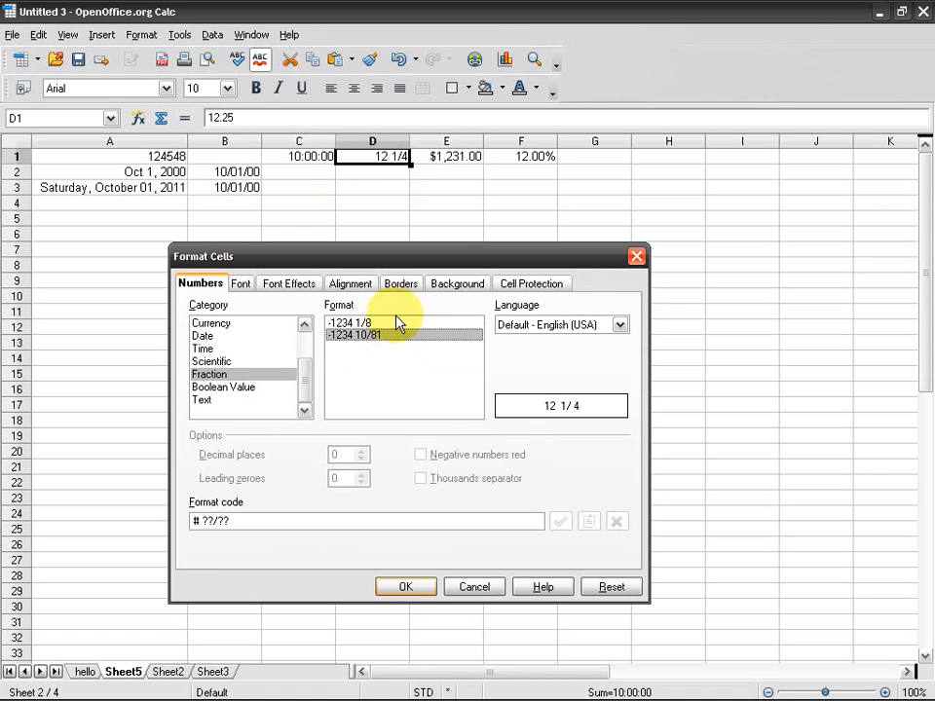
{"action": "left_click", "coordinate": [390, 325]}
{"action": "left_click", "coordinate": [387, 335]}
{"action": "left_click", "coordinate": [389, 325]}
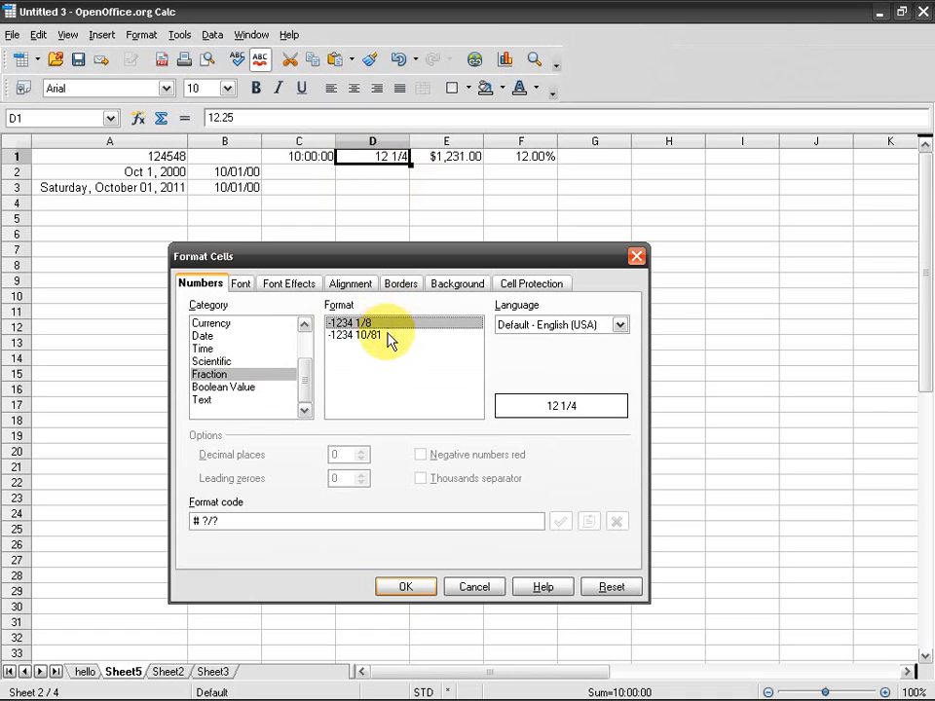
{"action": "left_click", "coordinate": [389, 336]}
{"action": "left_click", "coordinate": [425, 596]}
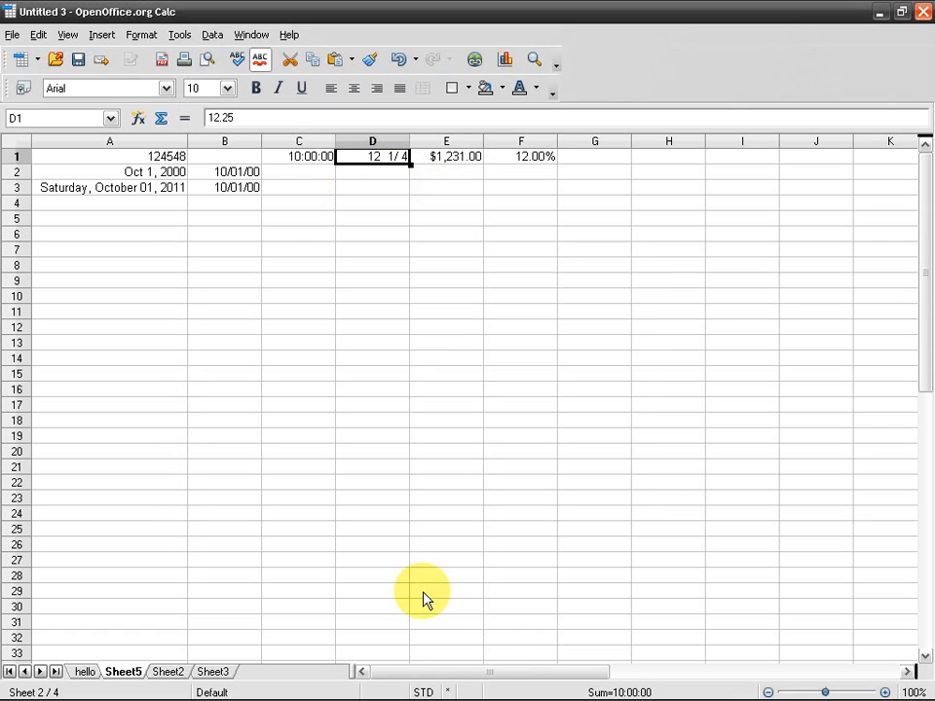
Step: Change the currency format of cell E1 to the black "-1,234.00 USD" style and widen column E to fit it
{"action": "left_click", "coordinate": [438, 165]}
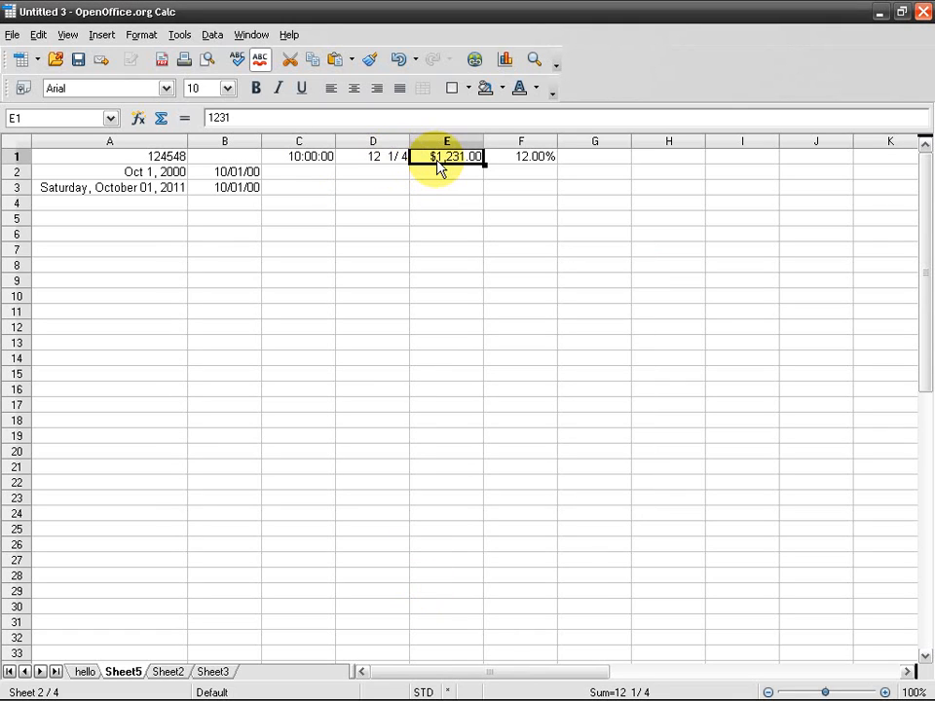
{"action": "right_click", "coordinate": [429, 167]}
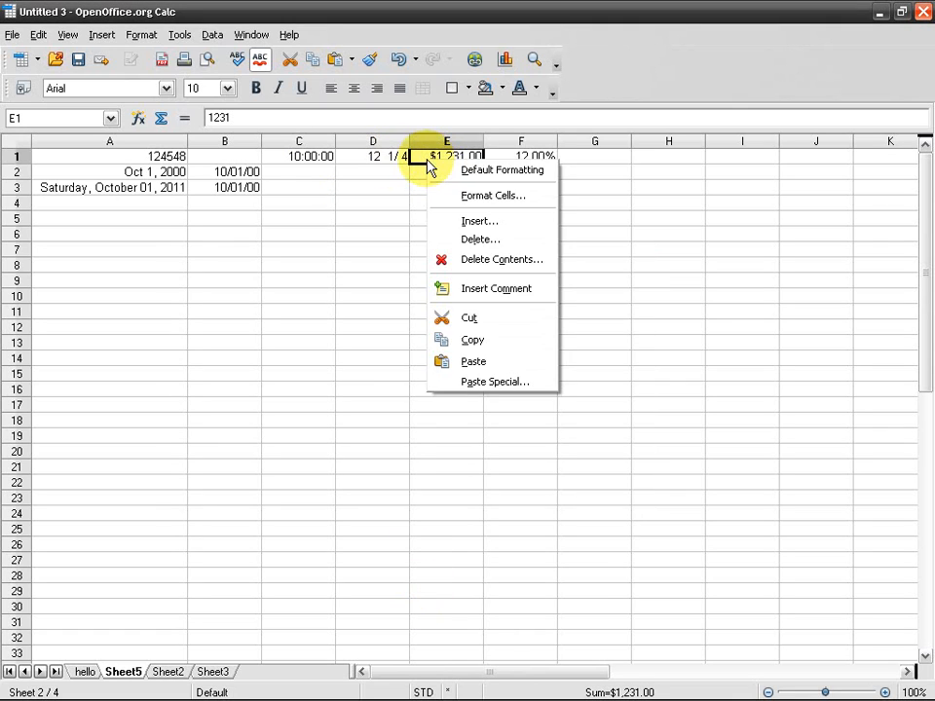
{"action": "left_click", "coordinate": [509, 199]}
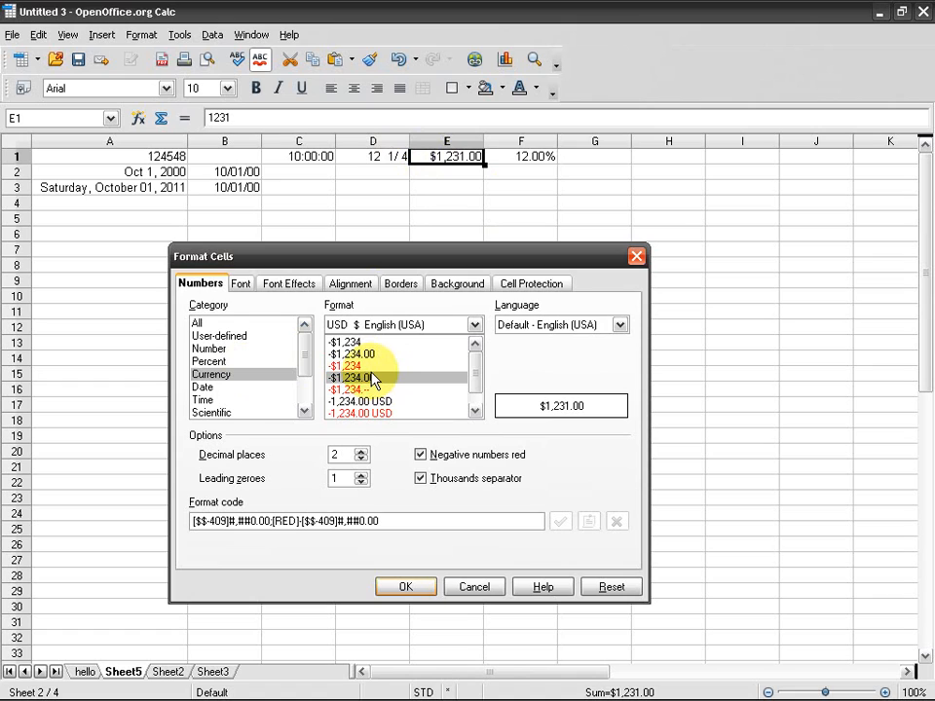
{"action": "left_click", "coordinate": [353, 400]}
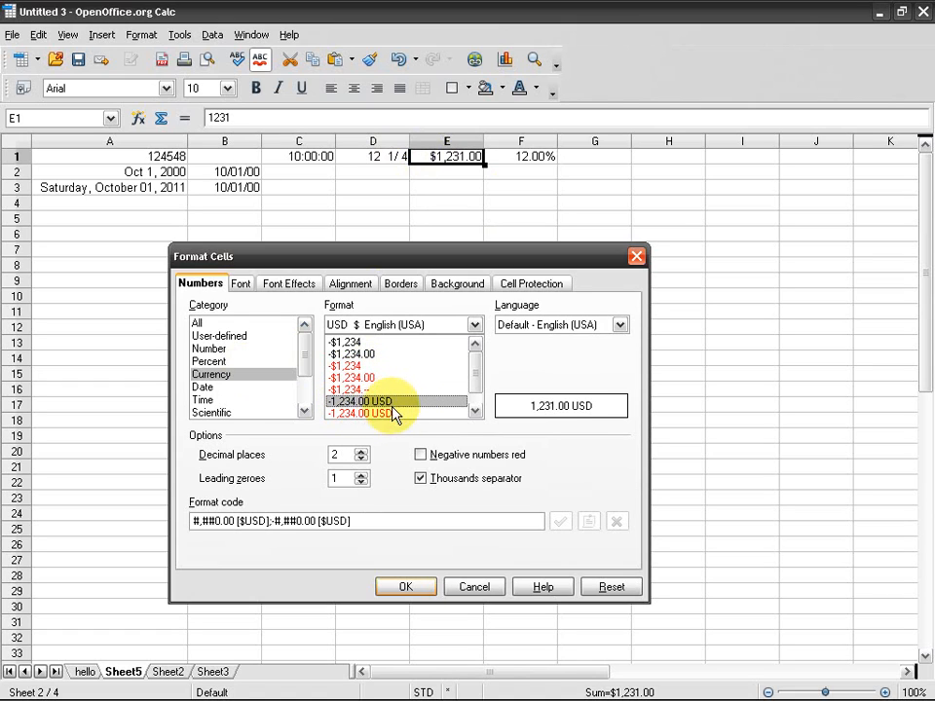
{"action": "left_click", "coordinate": [413, 586]}
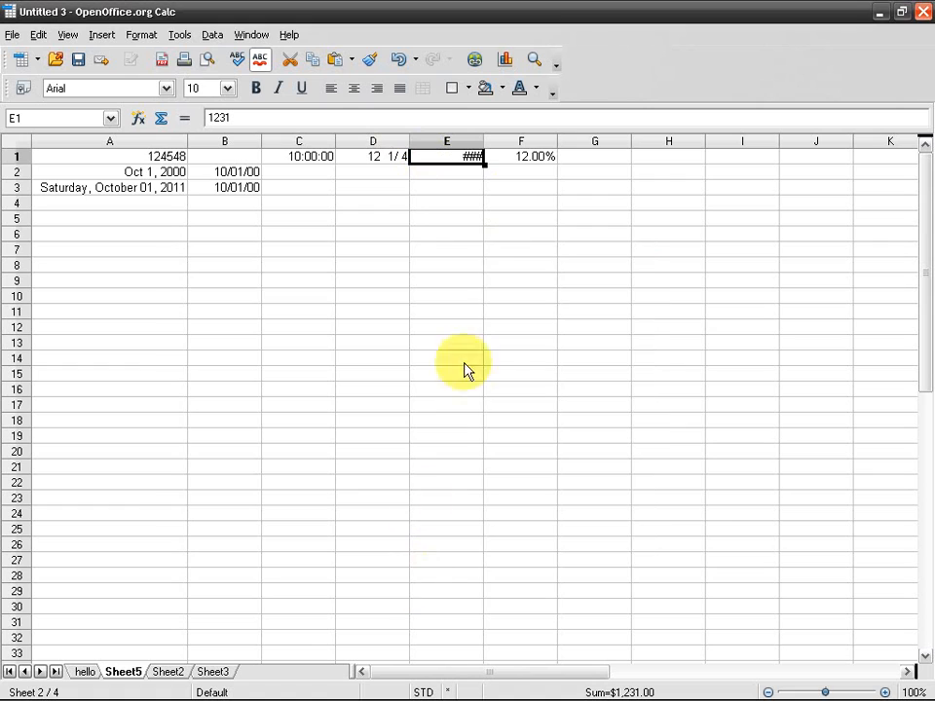
{"action": "double_click", "coordinate": [483, 138]}
{"action": "left_click_drag", "start_coordinate": [495, 142], "coordinate": [497, 142]}
Step: Preview the -13% and -12.95% percent formats for cell F1, keeping the style with two decimal places (0.00%)
{"action": "right_click", "coordinate": [537, 157]}
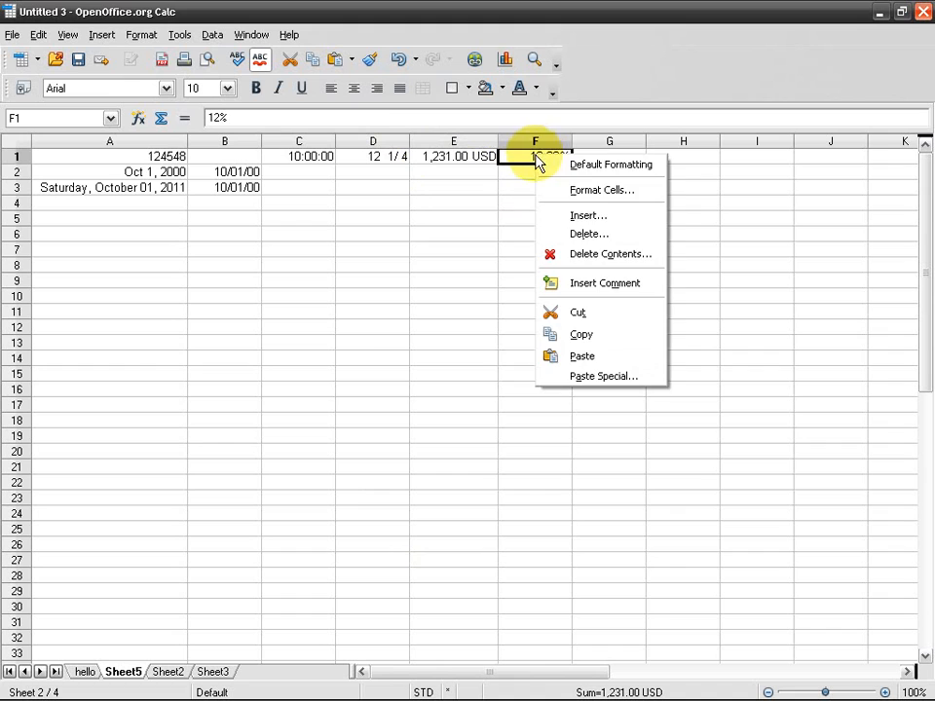
{"action": "left_click", "coordinate": [599, 190]}
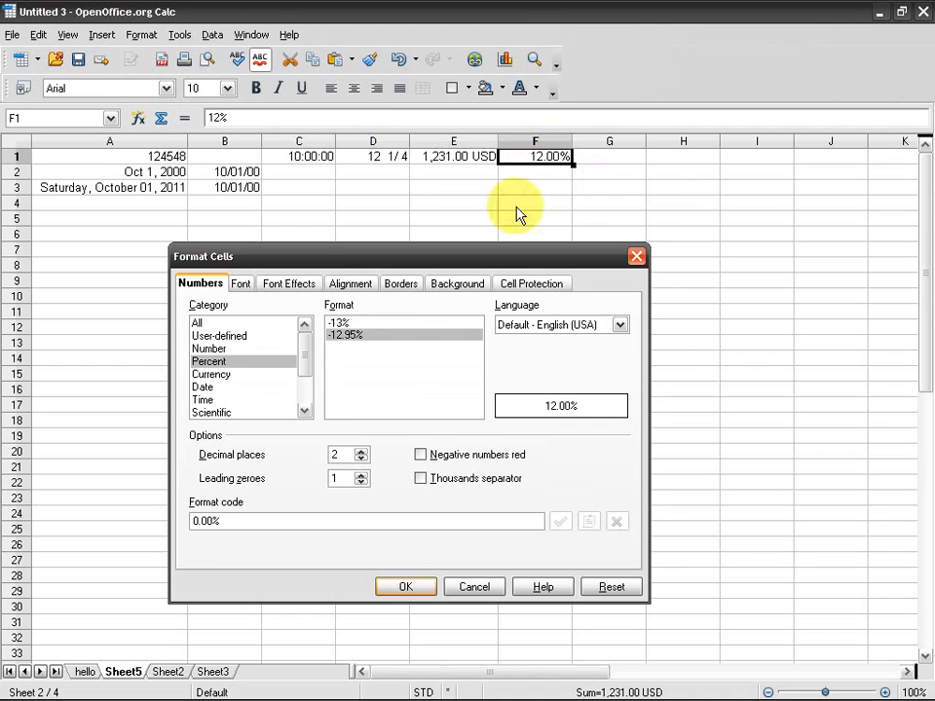
{"action": "left_click", "coordinate": [376, 324]}
{"action": "left_click", "coordinate": [376, 336]}
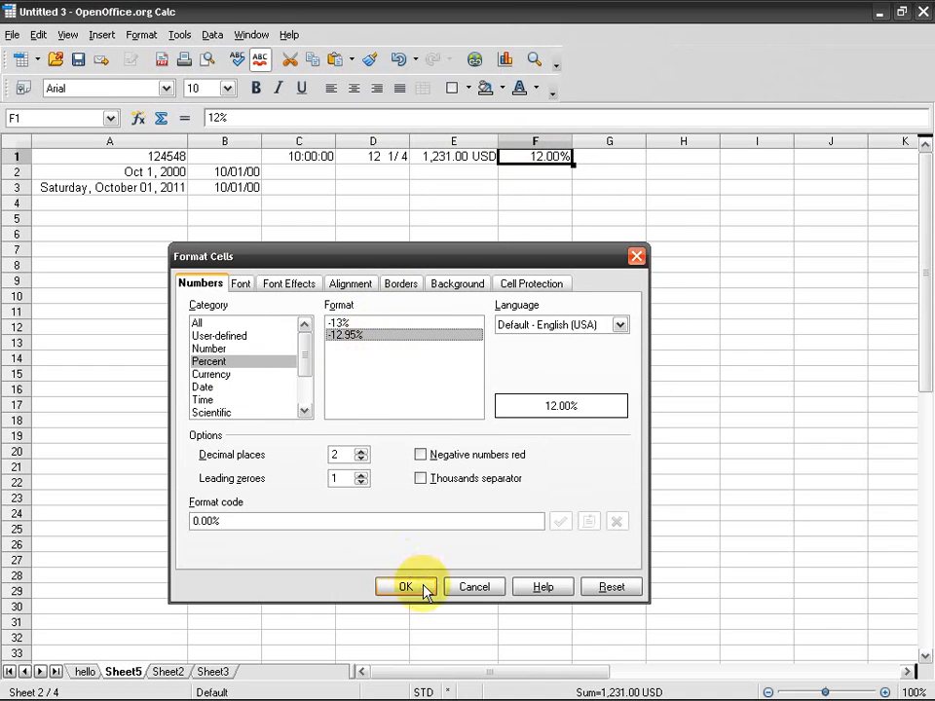
{"action": "left_click", "coordinate": [370, 322]}
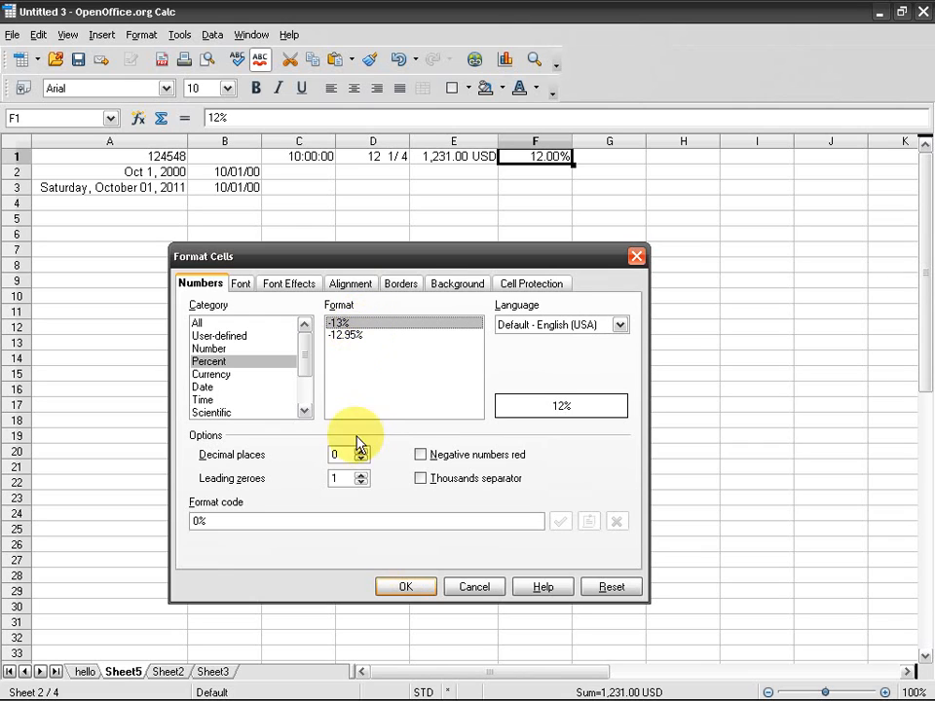
{"action": "left_click", "coordinate": [356, 336]}
{"action": "left_click", "coordinate": [341, 453]}
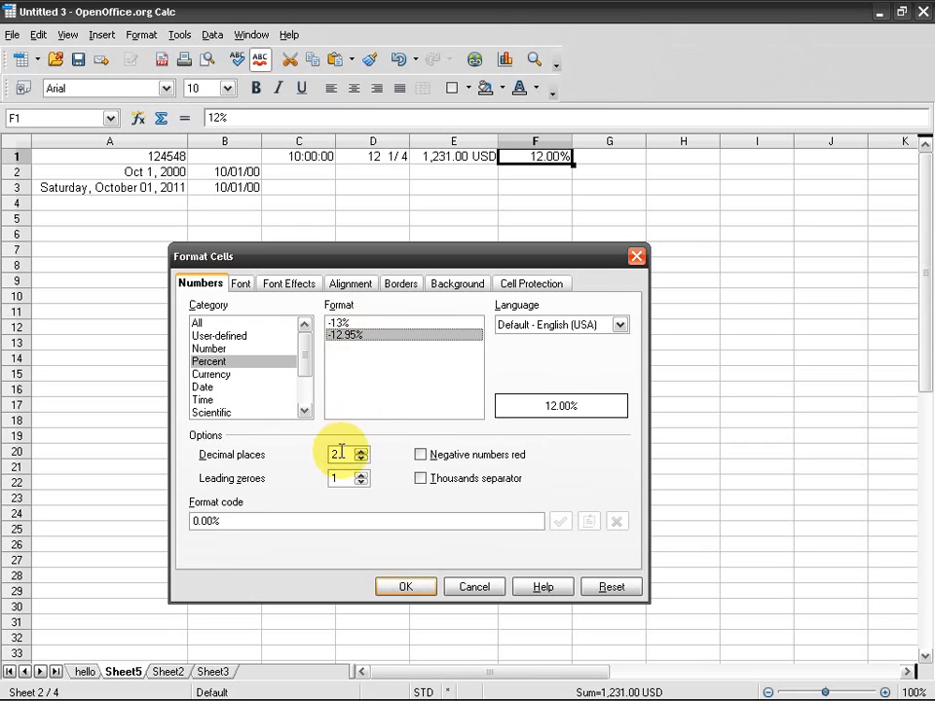
{"action": "left_click", "coordinate": [419, 596]}
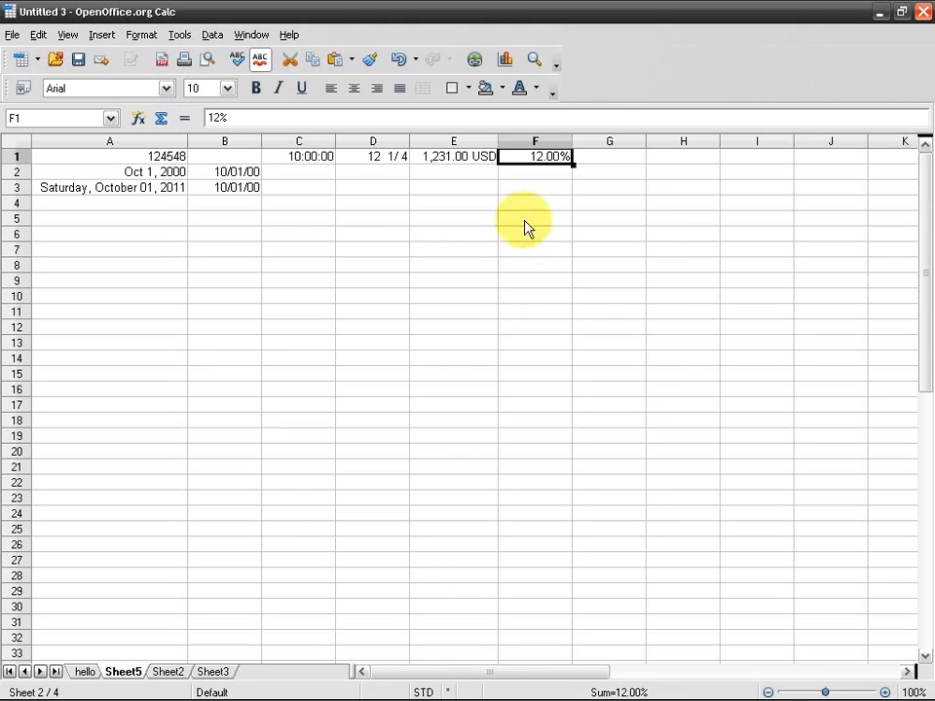
{"action": "left_click", "coordinate": [159, 224]}
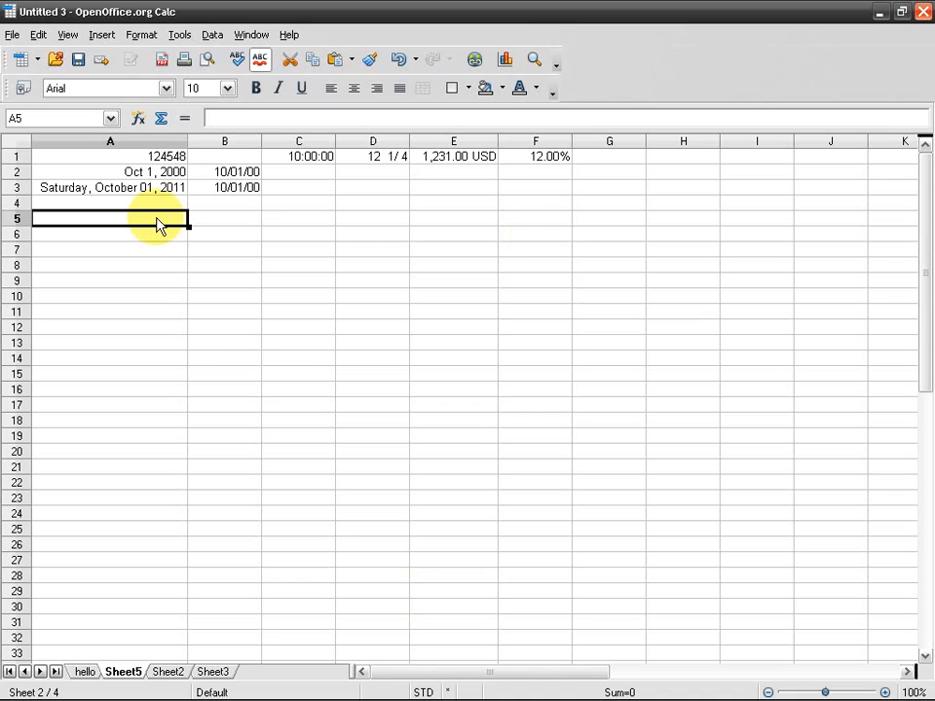
Step: Enter the sample texts "jkfhsjkfdg", "sdfgsdfg" and "dsfg" in cells A5, A6 and A7
{"action": "type", "text": "jkfhsjkfdg"}
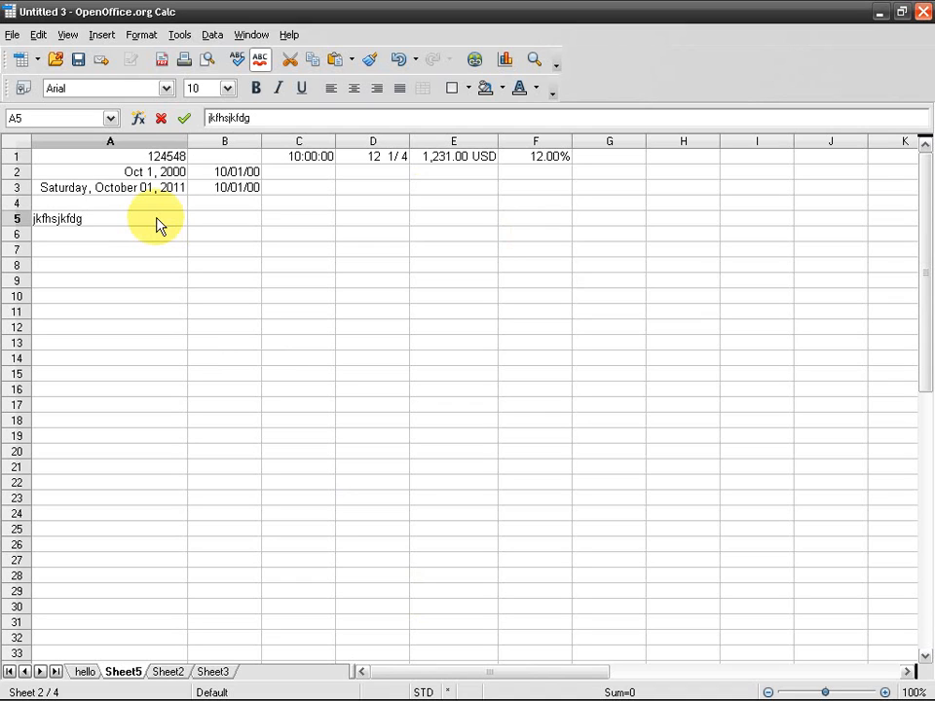
{"action": "key", "text": "Return"}
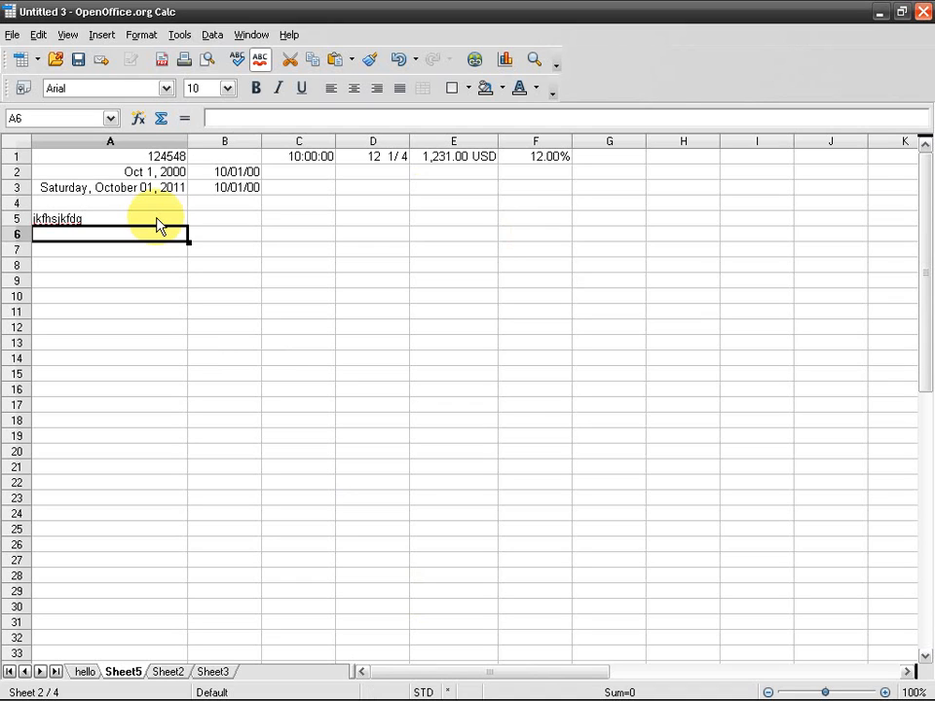
{"action": "type", "text": "sdfgsdfg"}
{"action": "key", "text": "Return"}
{"action": "type", "text": "dsfg"}
{"action": "key", "text": "Return"}
Step: Widen column A slightly and enter the text "cxvzxc" in cell A8
{"action": "left_click", "coordinate": [158, 224]}
{"action": "left_click_drag", "start_coordinate": [188, 142], "coordinate": [573, 191]}
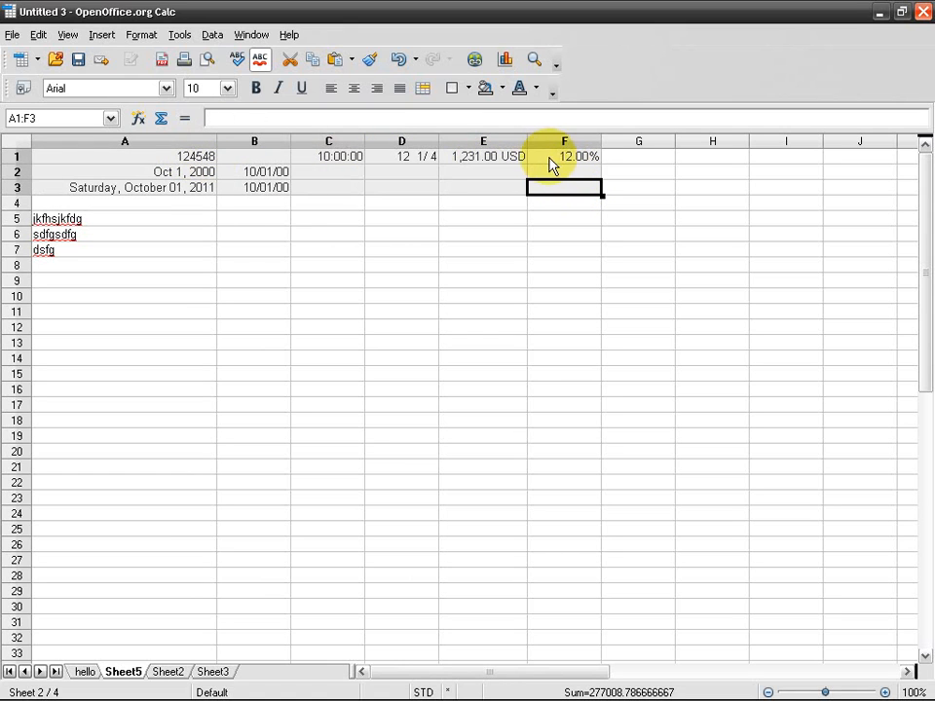
{"action": "left_click", "coordinate": [89, 220]}
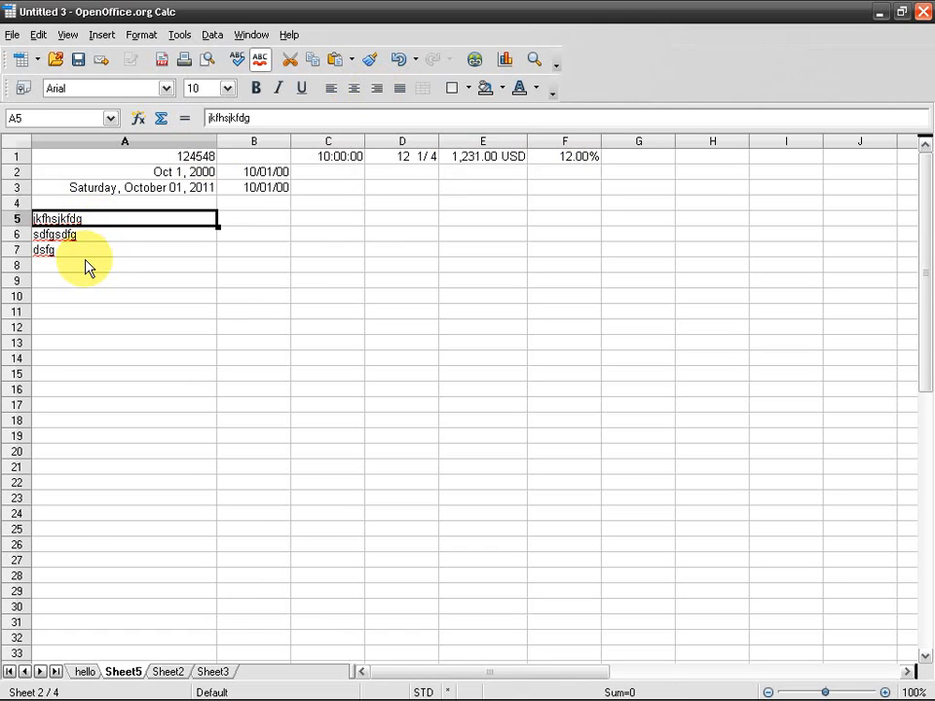
{"action": "left_click", "coordinate": [85, 265]}
{"action": "key", "text": "Up"}
{"action": "key", "text": "Down"}
{"action": "type", "text": "cxvzxc"}
{"action": "key", "text": "Return"}
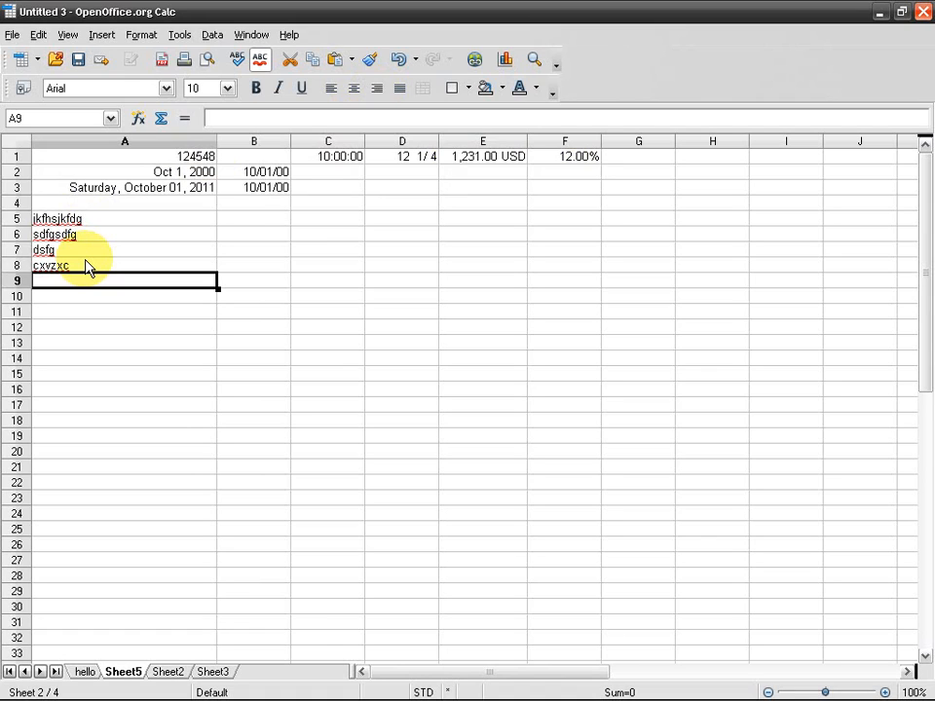
Step: Try entering 1 and 01 in cell A9, clearing the cell after each attempt
{"action": "type", "text": "1"}
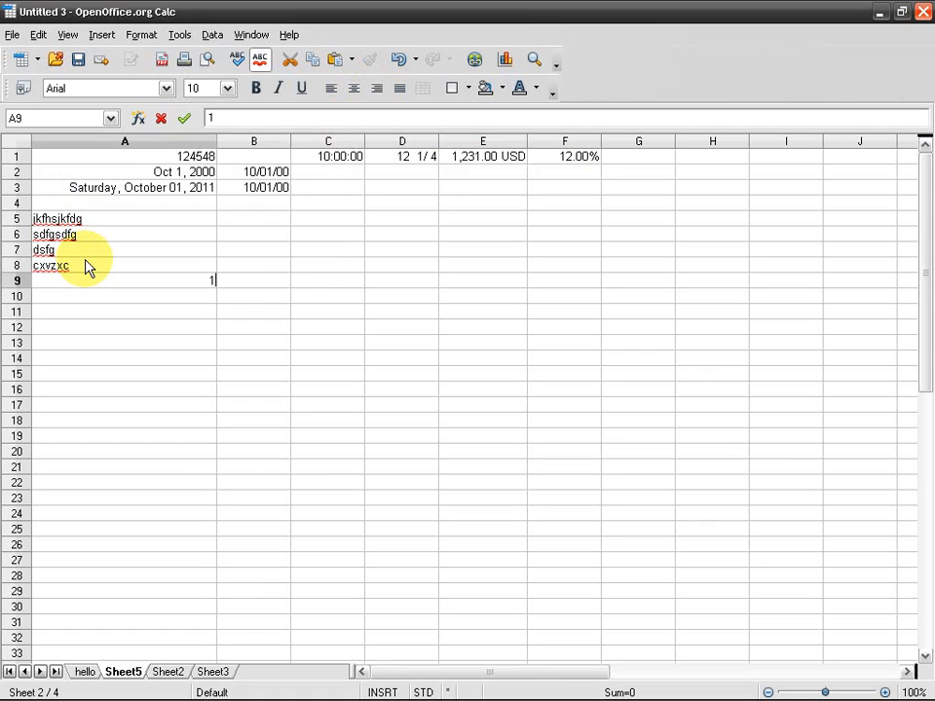
{"action": "key", "text": "Return"}
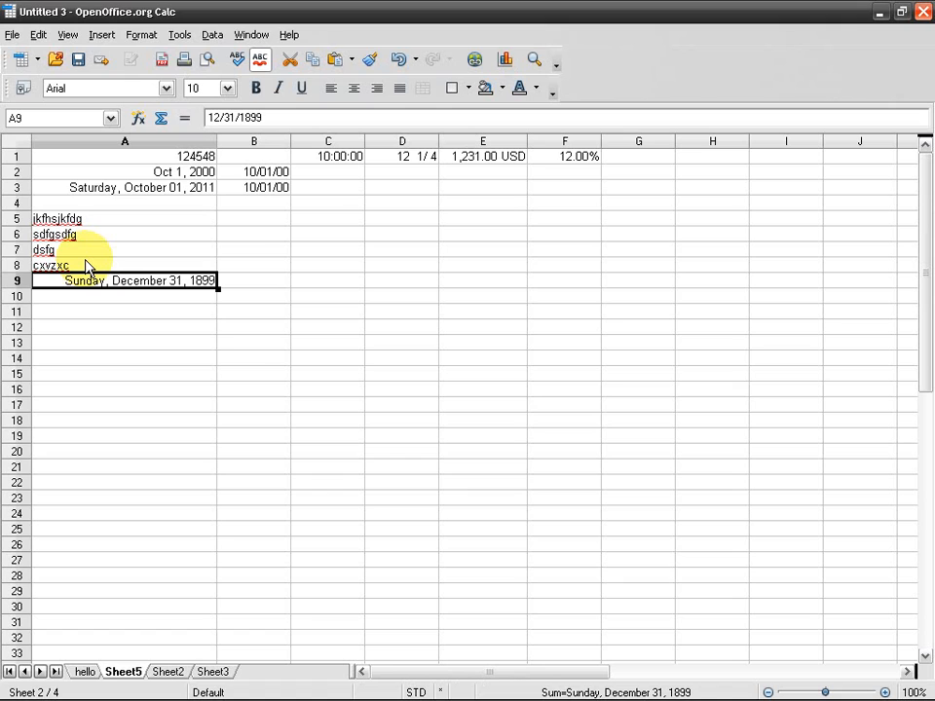
{"action": "key", "text": "BackSpace"}
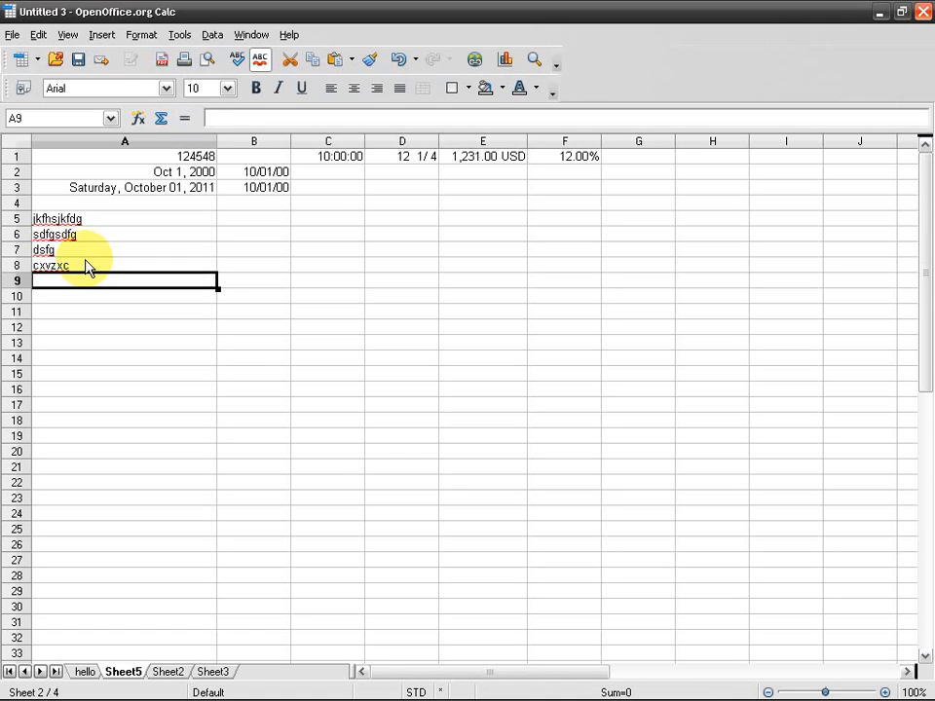
{"action": "type", "text": "01"}
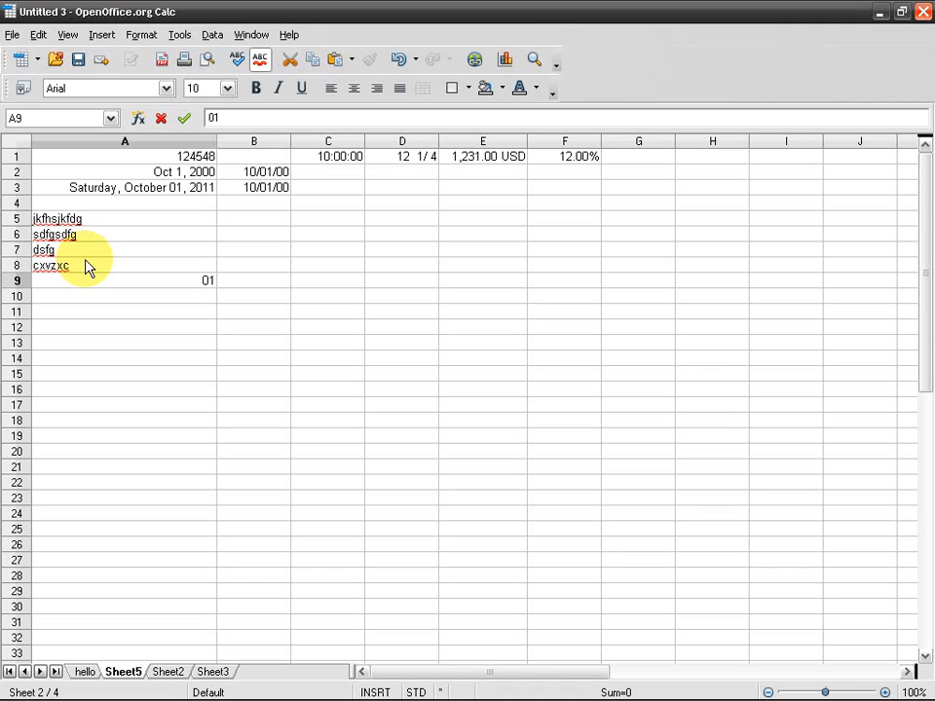
{"action": "key", "text": "Return"}
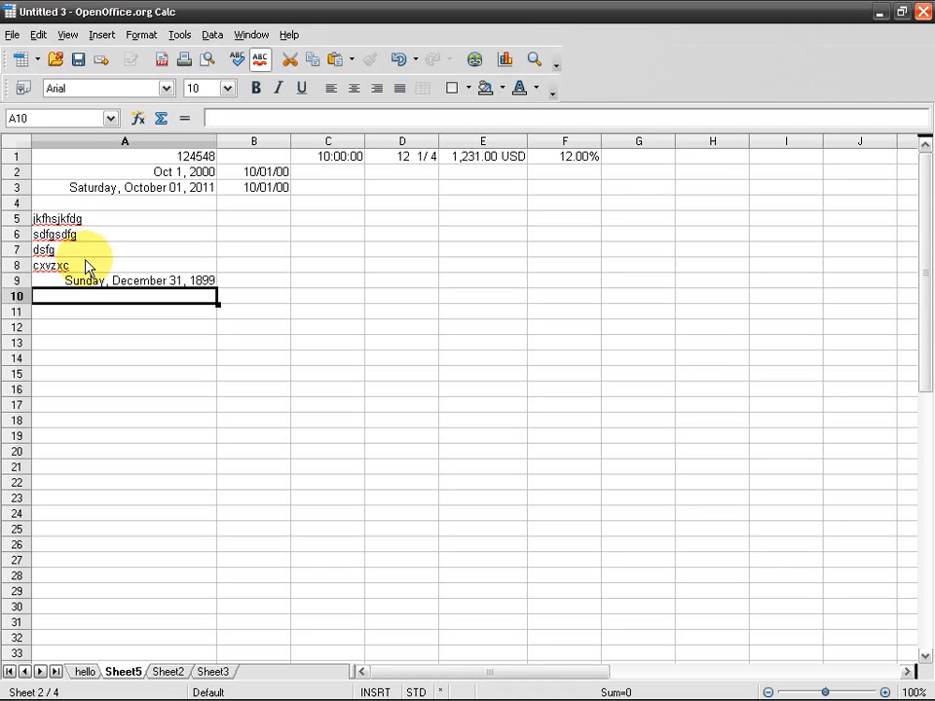
{"action": "key", "text": "Up"}
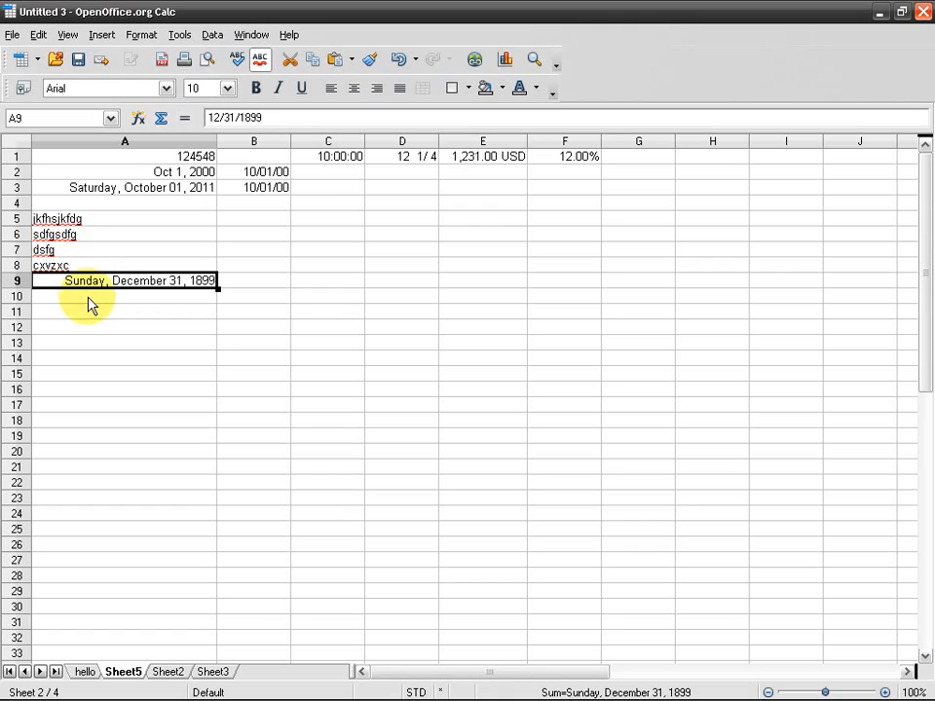
{"action": "key", "text": "Delete"}
Step: Enter 01 in cell D11 and widen column D
{"action": "left_click_drag", "start_coordinate": [108, 284], "coordinate": [118, 461]}
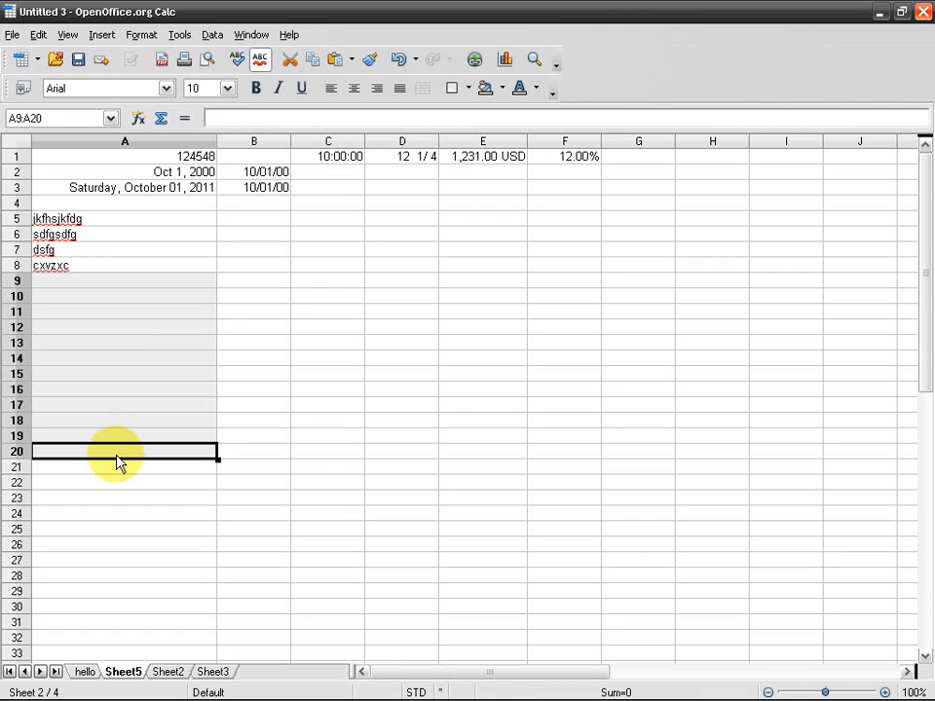
{"action": "left_click", "coordinate": [414, 314]}
{"action": "type", "text": "01"}
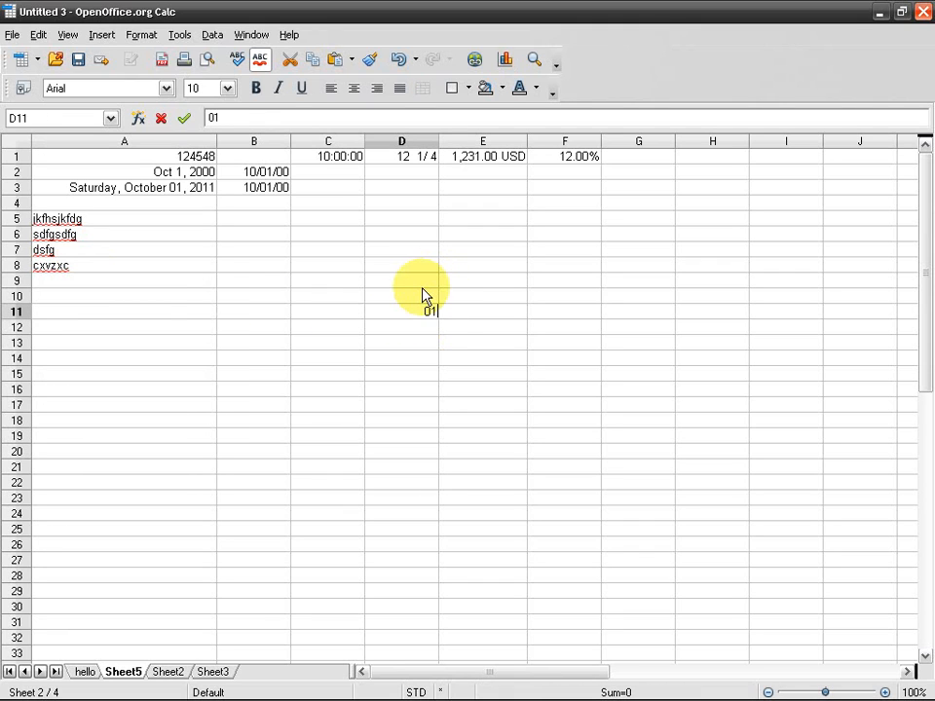
{"action": "key", "text": "Return"}
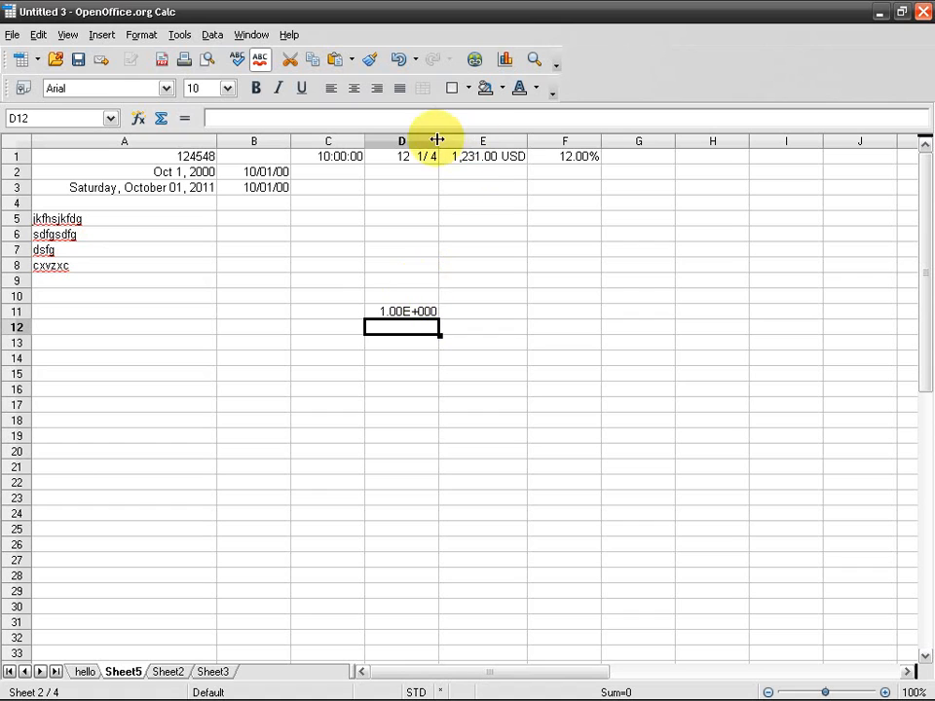
{"action": "left_click_drag", "start_coordinate": [438, 141], "coordinate": [472, 141]}
{"action": "left_click_drag", "start_coordinate": [324, 313], "coordinate": [329, 425]}
{"action": "right_click", "coordinate": [342, 358]}
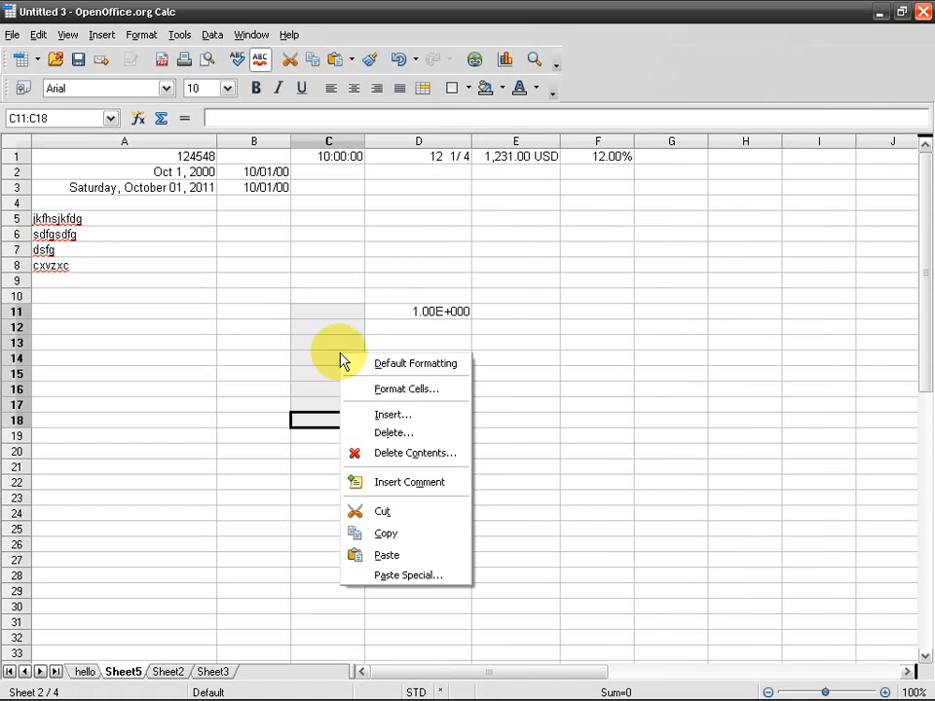
{"action": "left_click", "coordinate": [424, 390]}
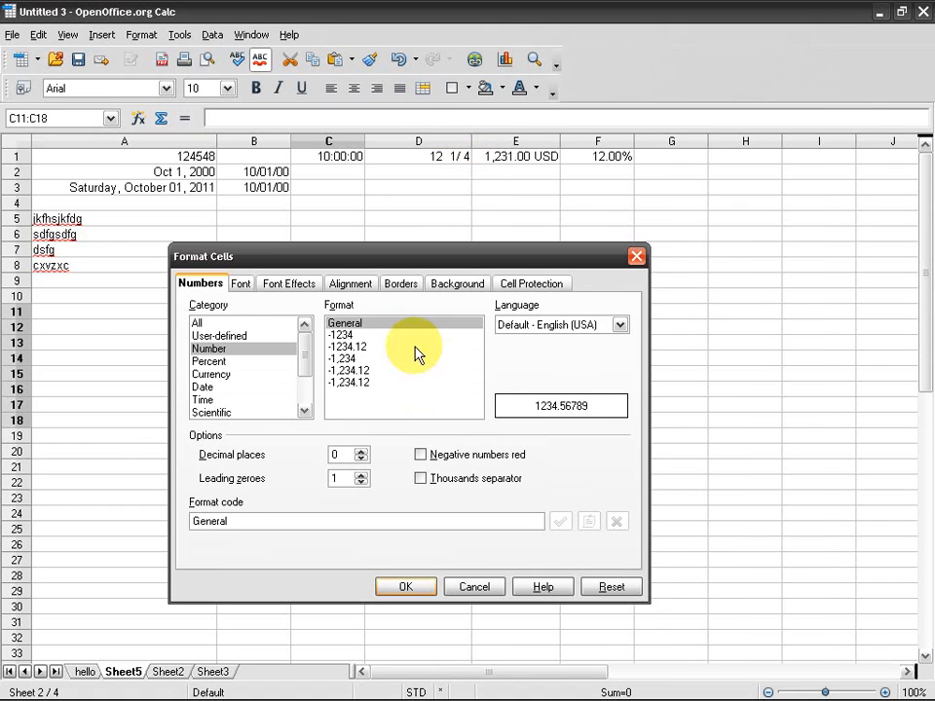
{"action": "left_click", "coordinate": [226, 323]}
{"action": "left_click", "coordinate": [467, 585]}
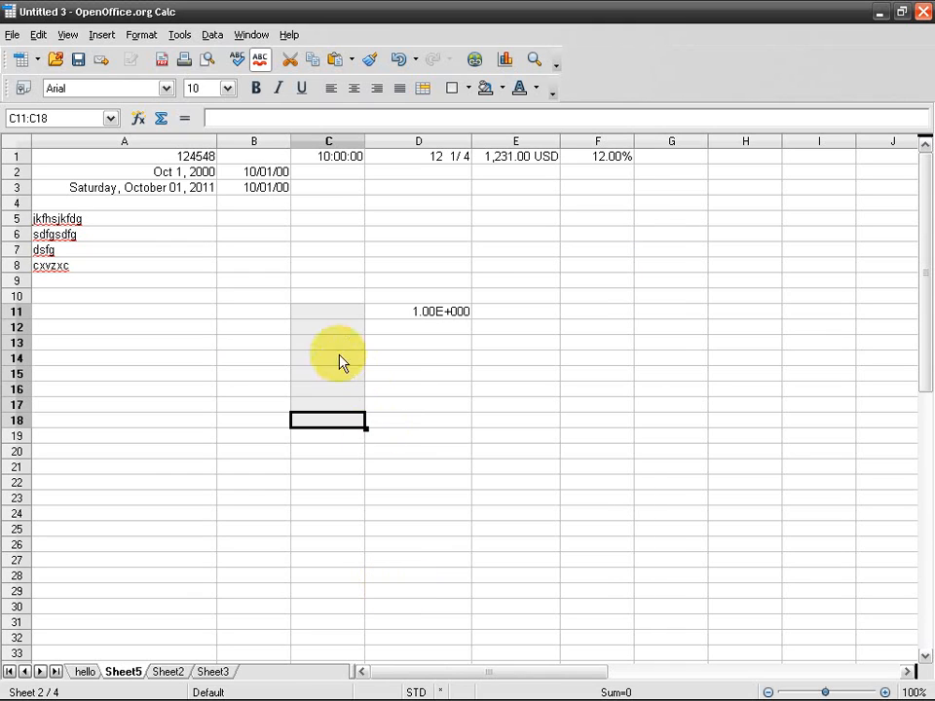
Step: Try to enter 01 as a plain number in cell C11, adding the leading zero a second time
{"action": "left_click", "coordinate": [340, 317]}
{"action": "type", "text": "01"}
{"action": "key", "text": "Return"}
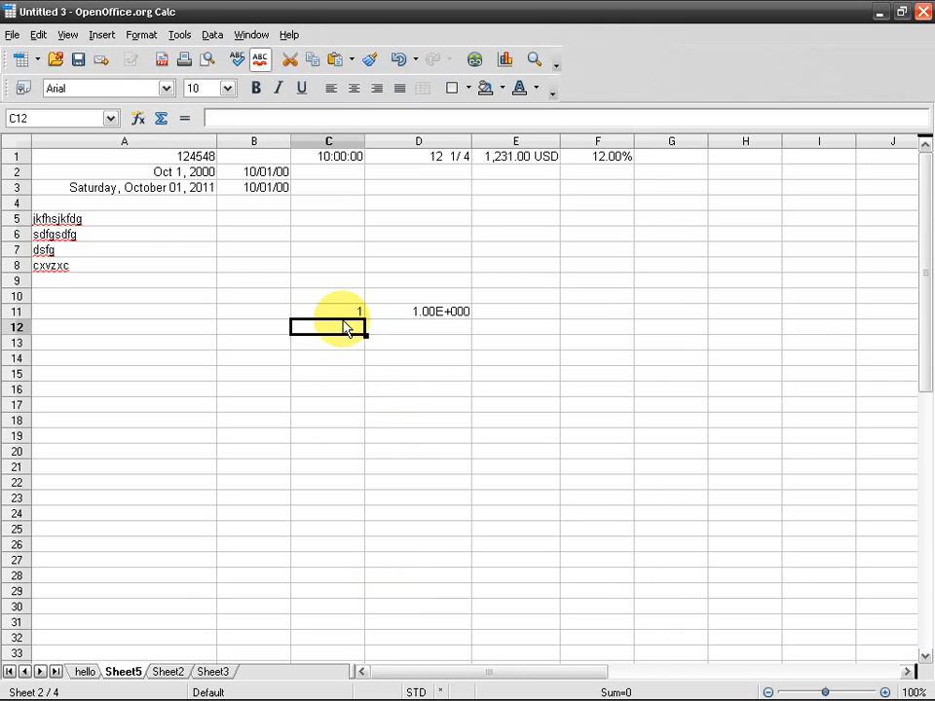
{"action": "left_click", "coordinate": [347, 315]}
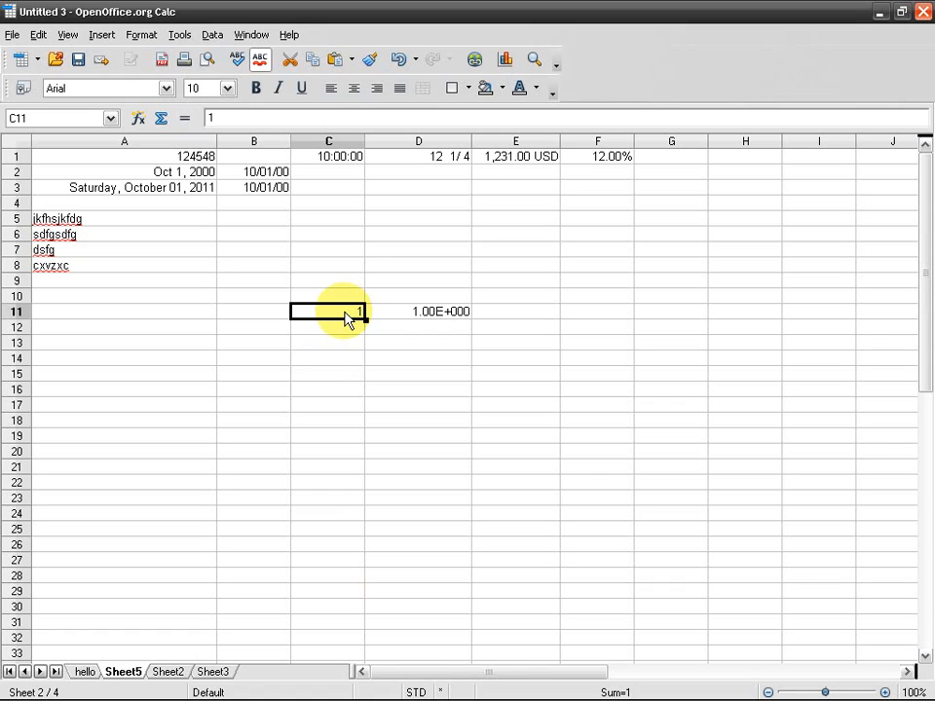
{"action": "double_click", "coordinate": [348, 319]}
{"action": "type", "text": "0"}
{"action": "key", "text": "Return"}
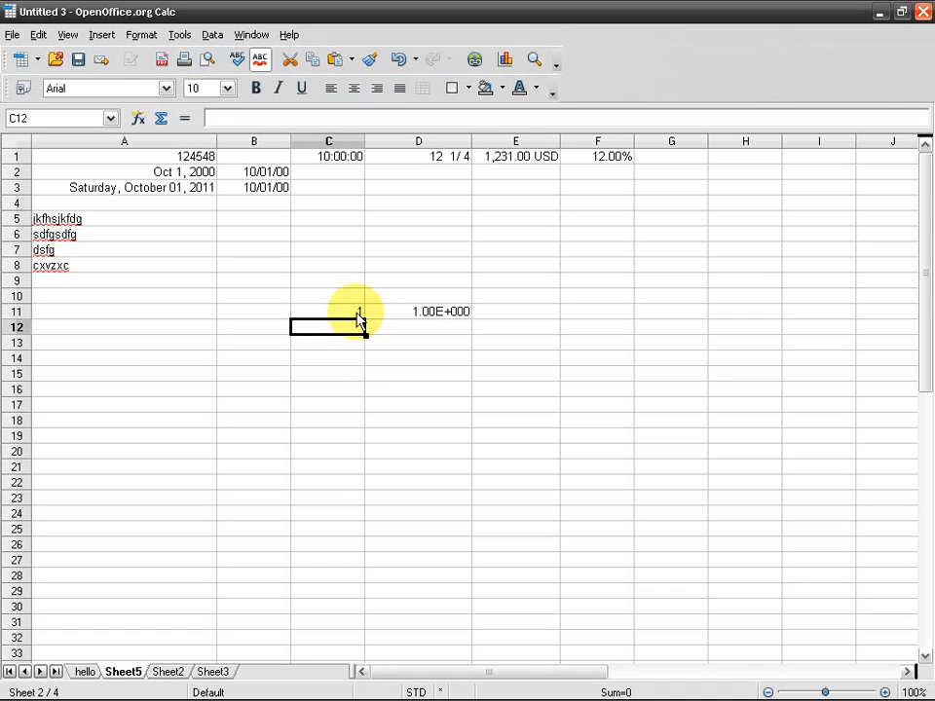
Step: Replace the value of cell C11 with '01, using a leading apostrophe to store it as text
{"action": "double_click", "coordinate": [352, 319]}
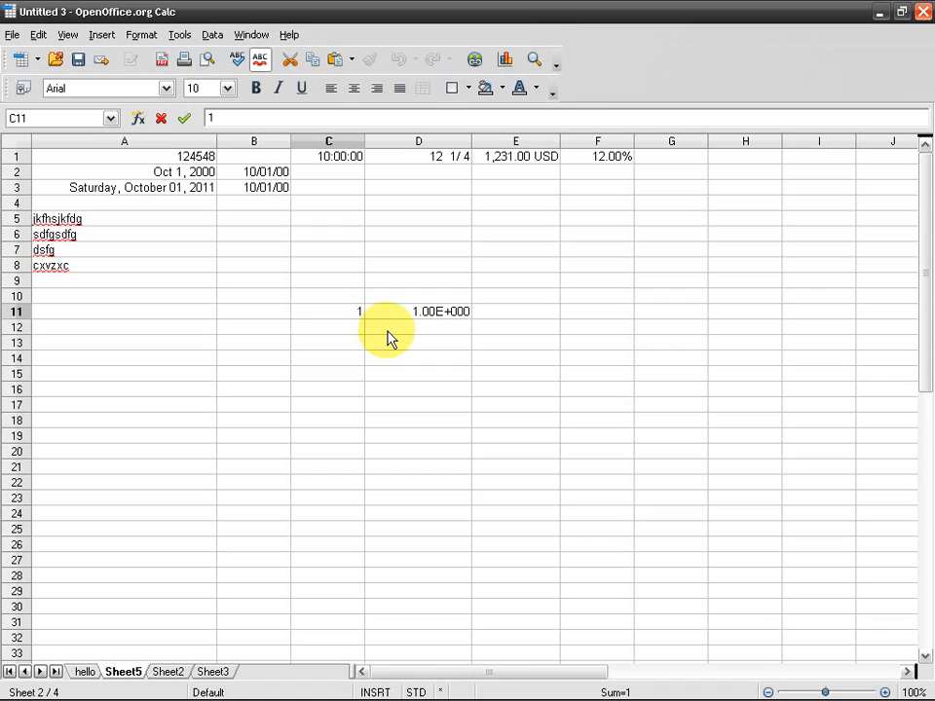
{"action": "type", "text": "0"}
{"action": "type", "text": "'"}
{"action": "key", "text": "BackSpace"}
{"action": "key", "text": "BackSpace"}
{"action": "type", "text": "01"}
{"action": "key", "text": "Return"}
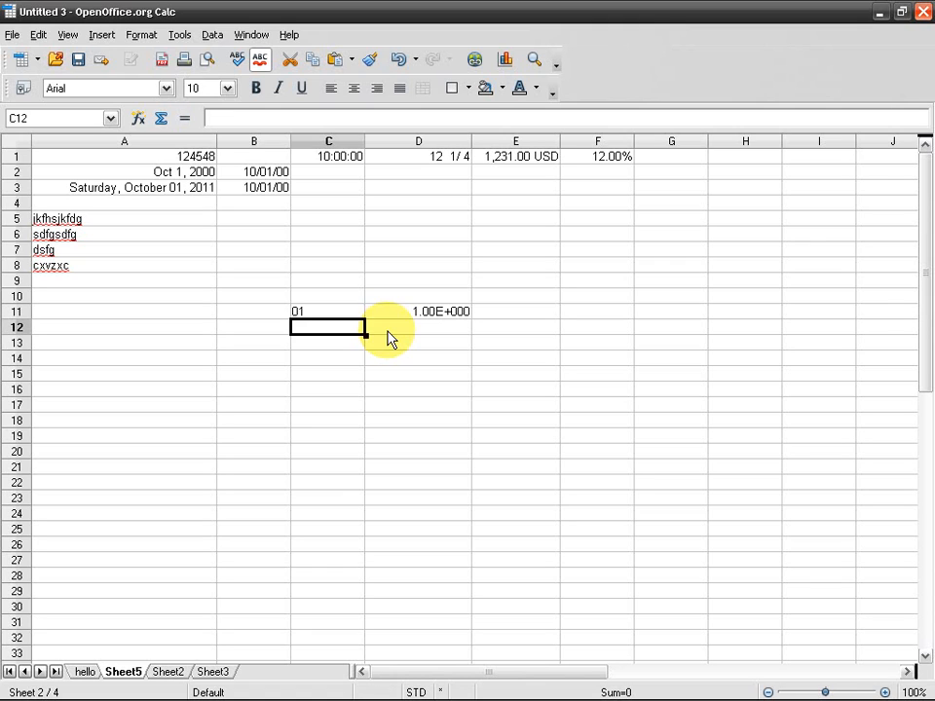
{"action": "left_click", "coordinate": [330, 311]}
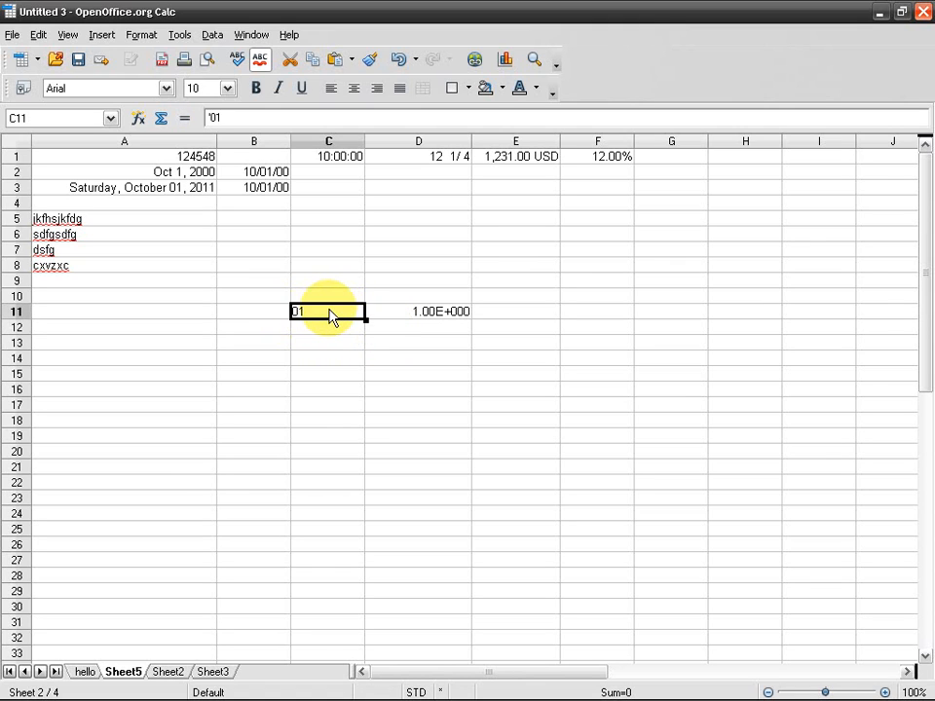
Step: Enter 'sdfsdfsdf with a leading apostrophe in cell A10 and remove the apostrophe from the text
{"action": "left_click", "coordinate": [140, 301]}
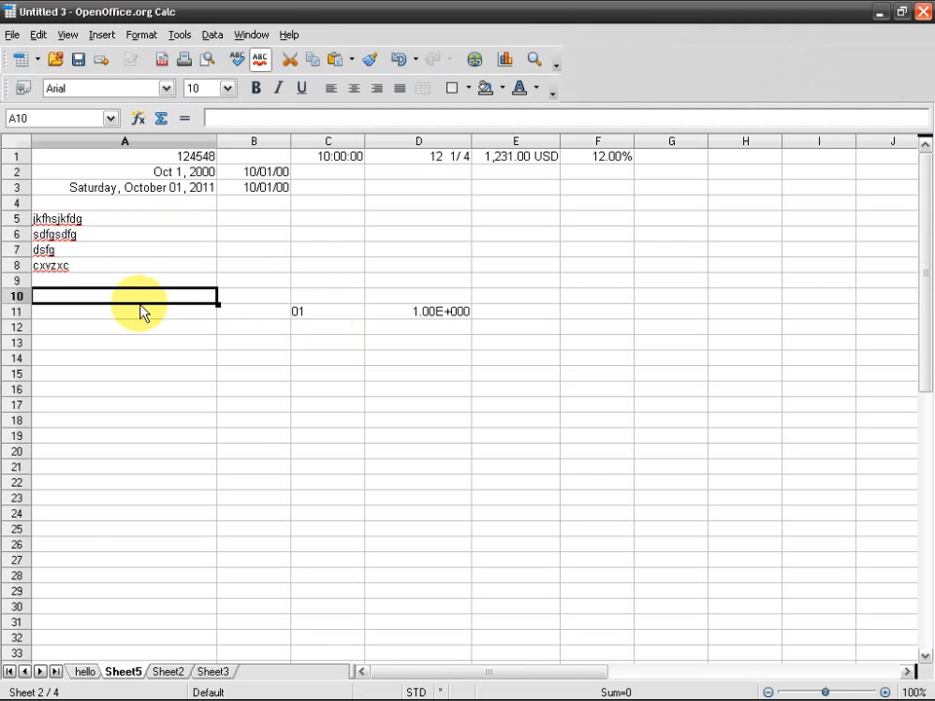
{"action": "type", "text": "'sdfsdfsdf"}
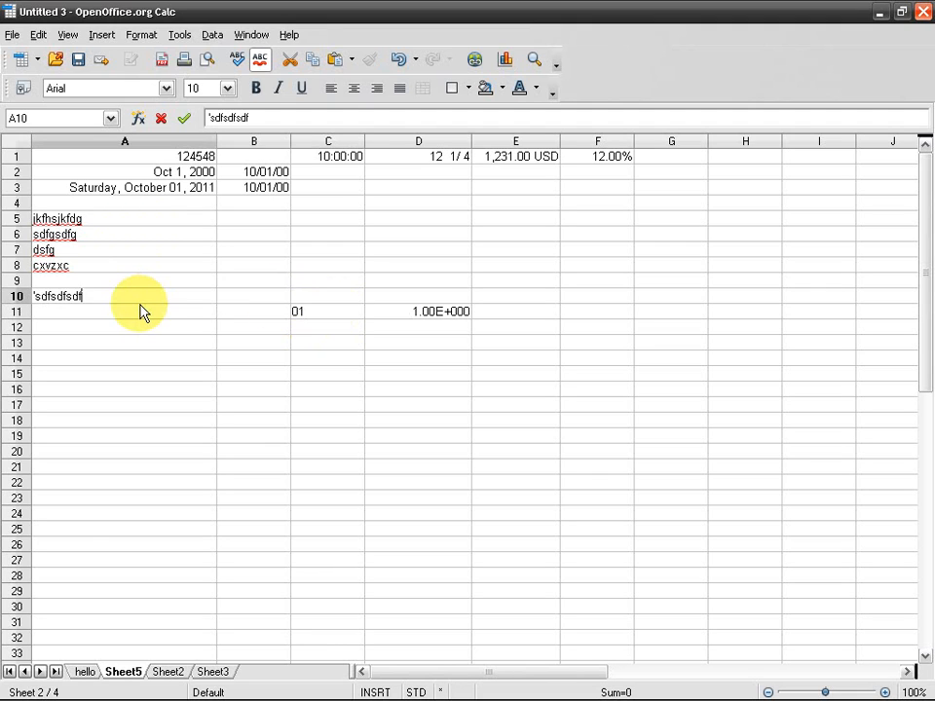
{"action": "key", "text": "Return"}
{"action": "left_click", "coordinate": [140, 302]}
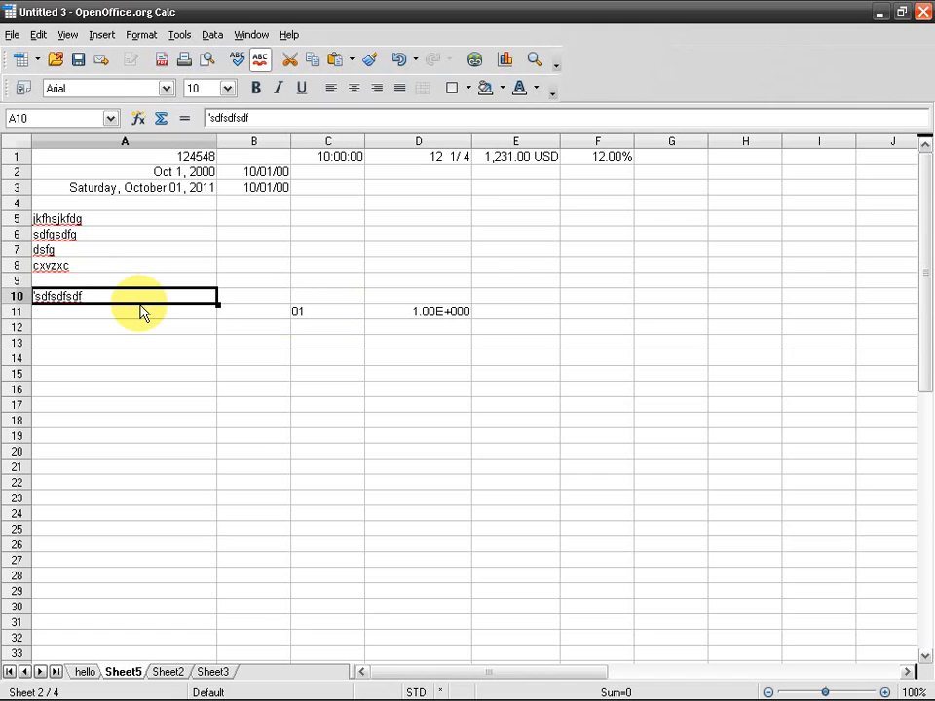
{"action": "double_click", "coordinate": [140, 303]}
{"action": "key", "text": "Home"}
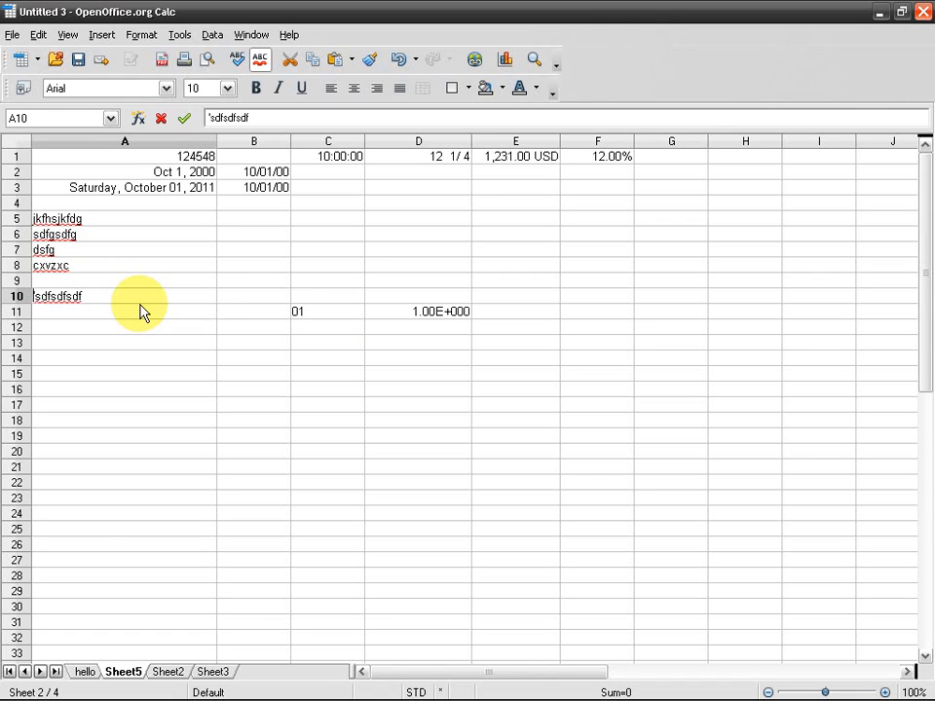
{"action": "key", "text": "Delete"}
{"action": "key", "text": "Return"}
{"action": "left_click", "coordinate": [333, 323]}
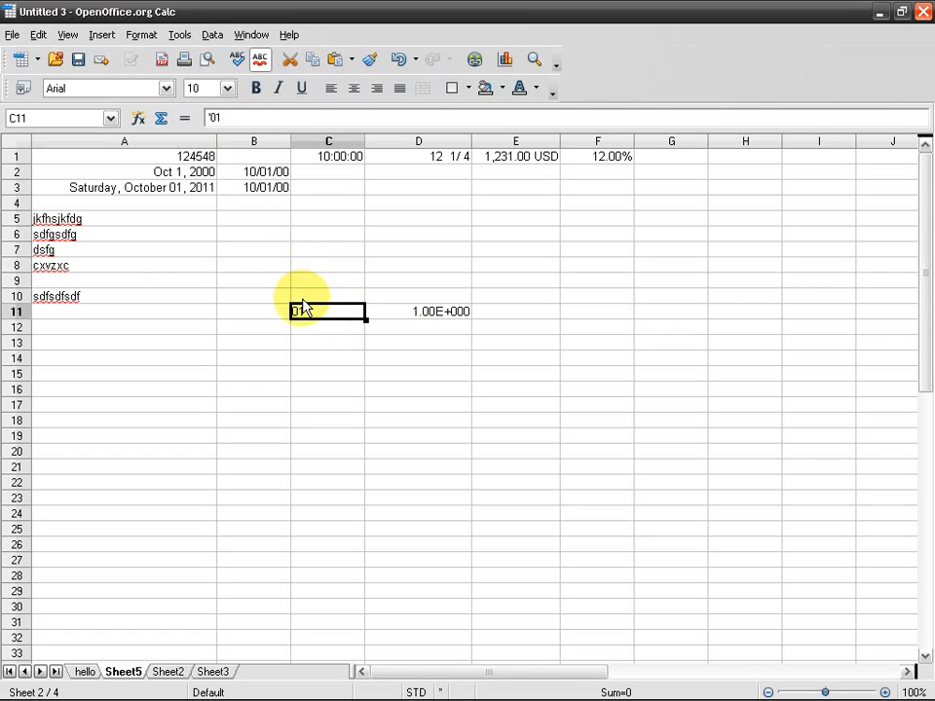
Step: Enter 10e12 in cell B10 and widen column B slightly
{"action": "left_click", "coordinate": [270, 304]}
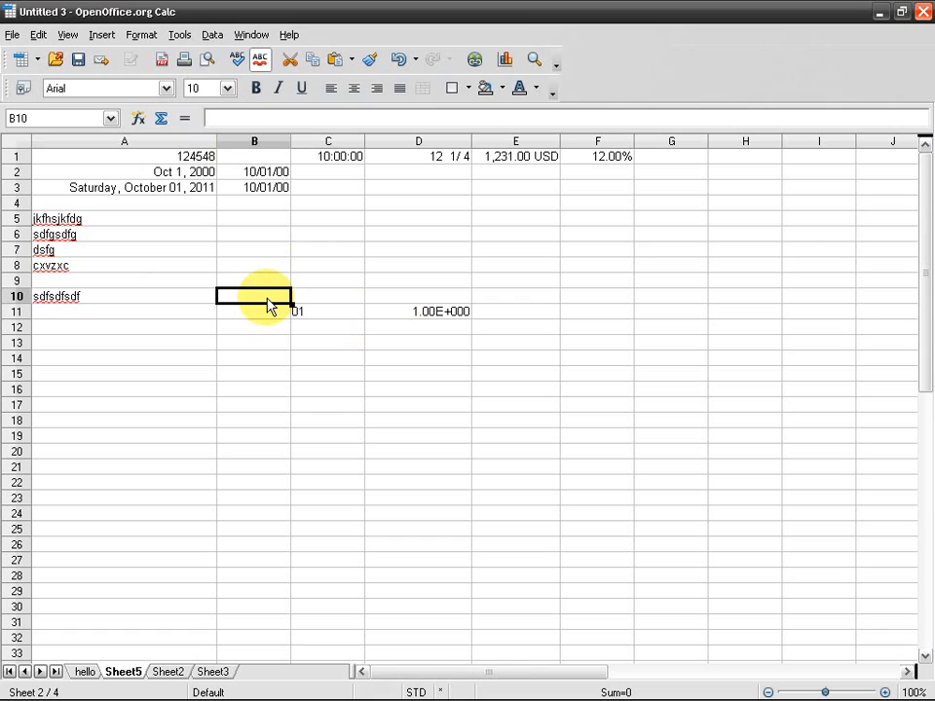
{"action": "type", "text": "10"}
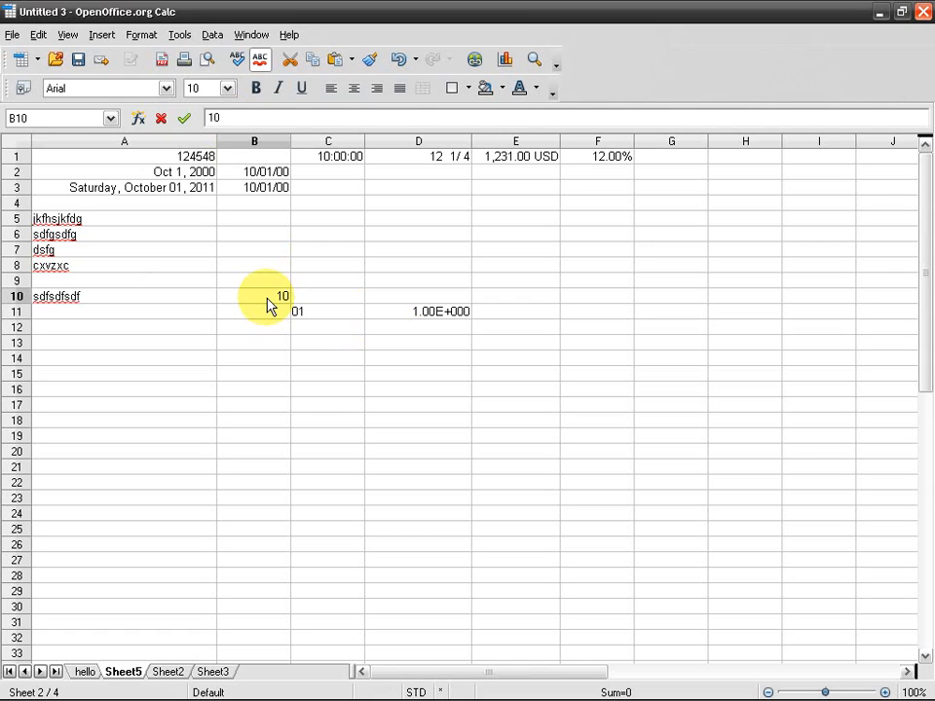
{"action": "type", "text": "e12"}
{"action": "key", "text": "Return"}
{"action": "left_click", "coordinate": [267, 298]}
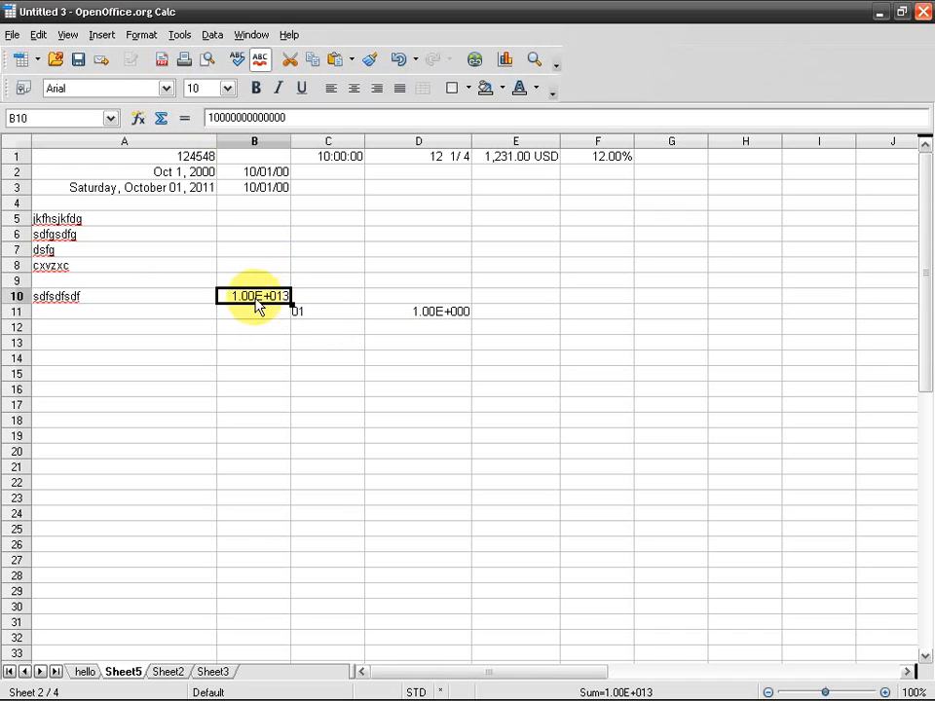
{"action": "left_click_drag", "start_coordinate": [292, 140], "coordinate": [305, 141]}
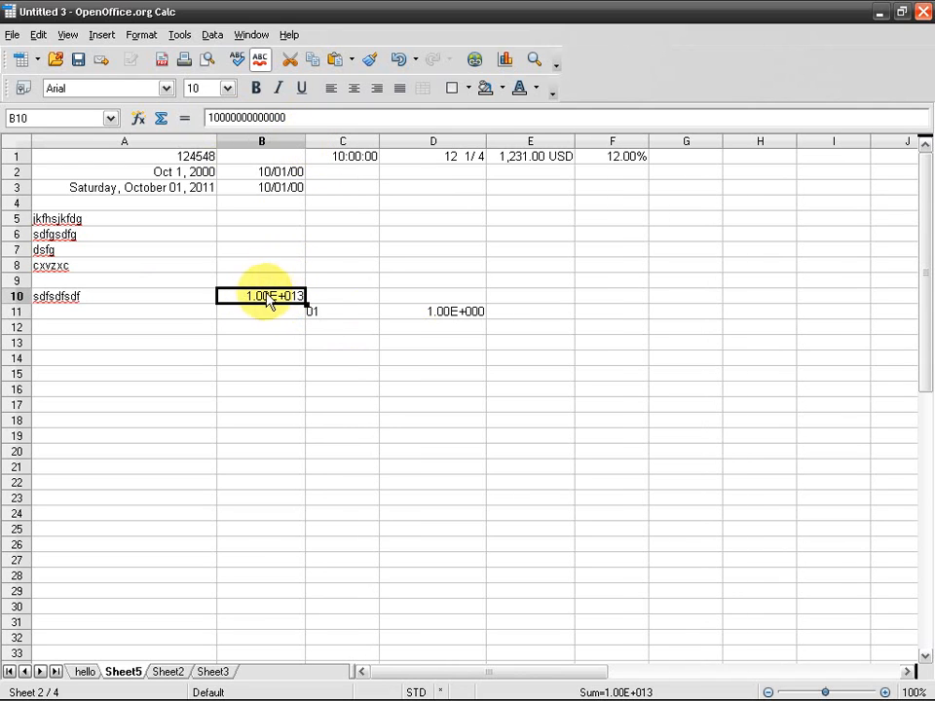
Step: Compare the scientific formats -1.23E+003 and -1.23E+03 for cell B10, keeping the three-digit exponent style (0.00E+000)
{"action": "right_click", "coordinate": [278, 303]}
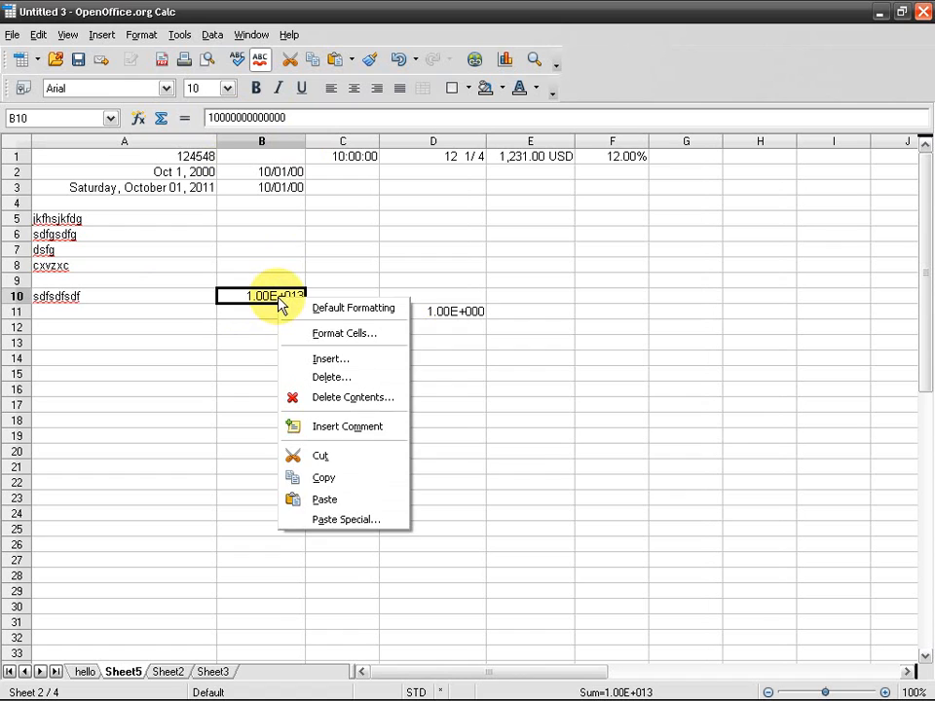
{"action": "left_click", "coordinate": [358, 334]}
{"action": "left_click_drag", "start_coordinate": [378, 259], "coordinate": [565, 280]}
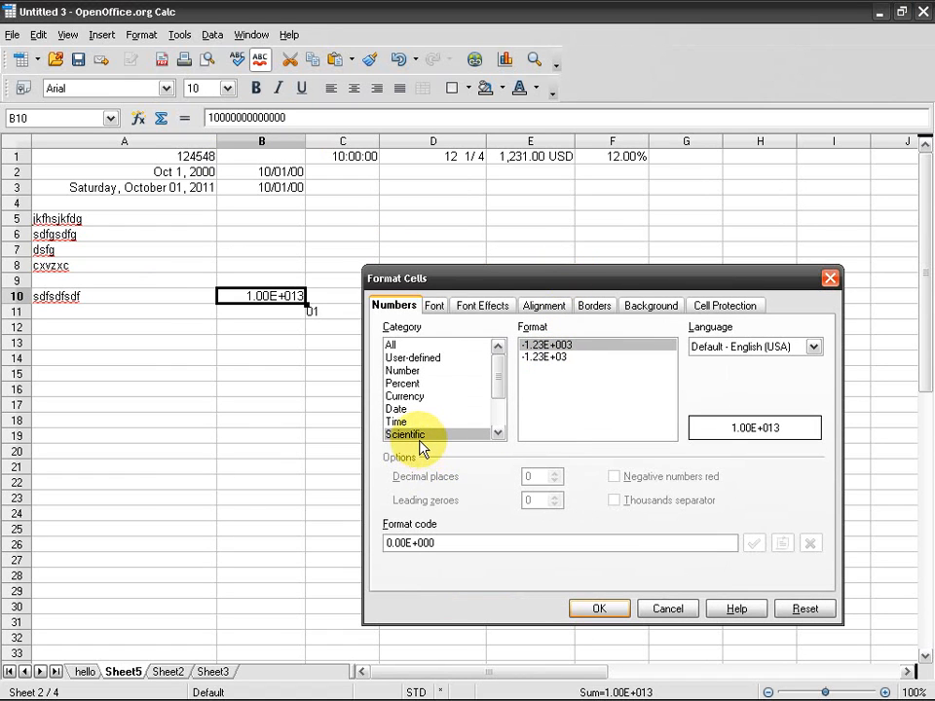
{"action": "left_click", "coordinate": [563, 358]}
{"action": "left_click", "coordinate": [560, 349]}
{"action": "left_click", "coordinate": [565, 359]}
{"action": "left_click", "coordinate": [565, 347]}
{"action": "left_click", "coordinate": [567, 358]}
{"action": "left_click", "coordinate": [563, 346]}
{"action": "left_click", "coordinate": [598, 611]}
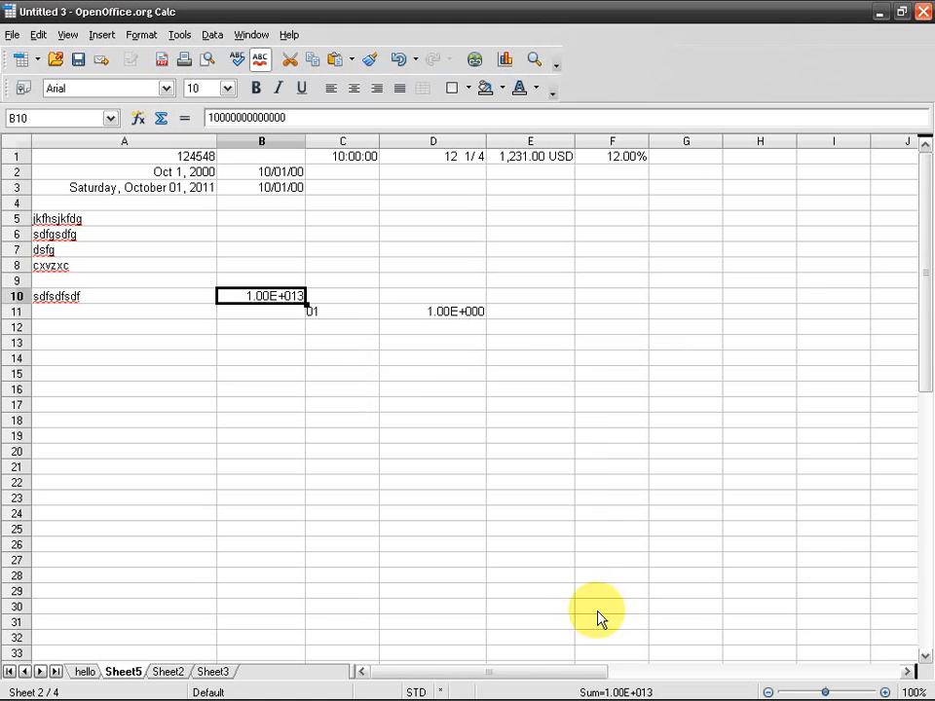
{"action": "left_click_drag", "start_coordinate": [156, 162], "coordinate": [495, 308]}
{"action": "left_click", "coordinate": [213, 283]}
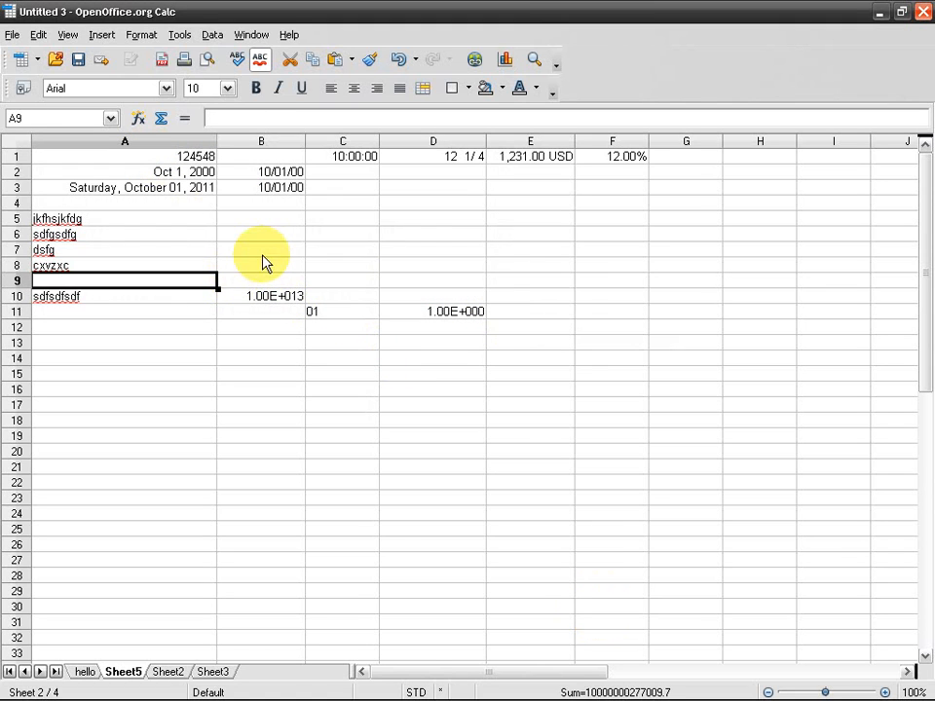
Step: Review the number format categories available for cell B7, from Percent through Currency, Date, Scientific and Boolean Value to Text, without applying any
{"action": "right_click", "coordinate": [263, 253]}
{"action": "left_click", "coordinate": [329, 287]}
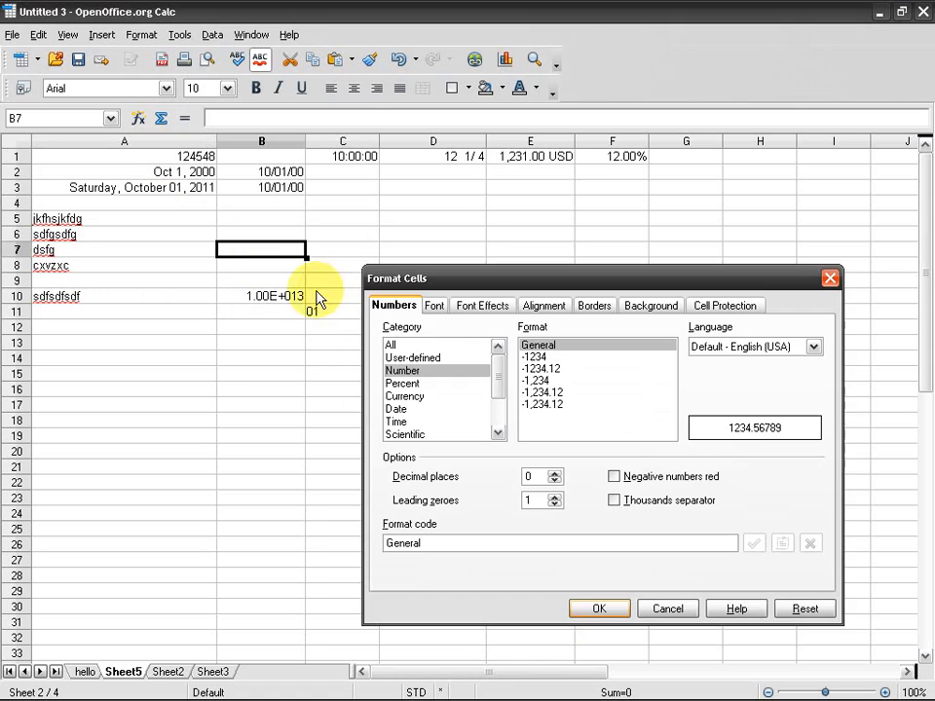
{"action": "left_click", "coordinate": [425, 386]}
{"action": "key", "text": "Down"}
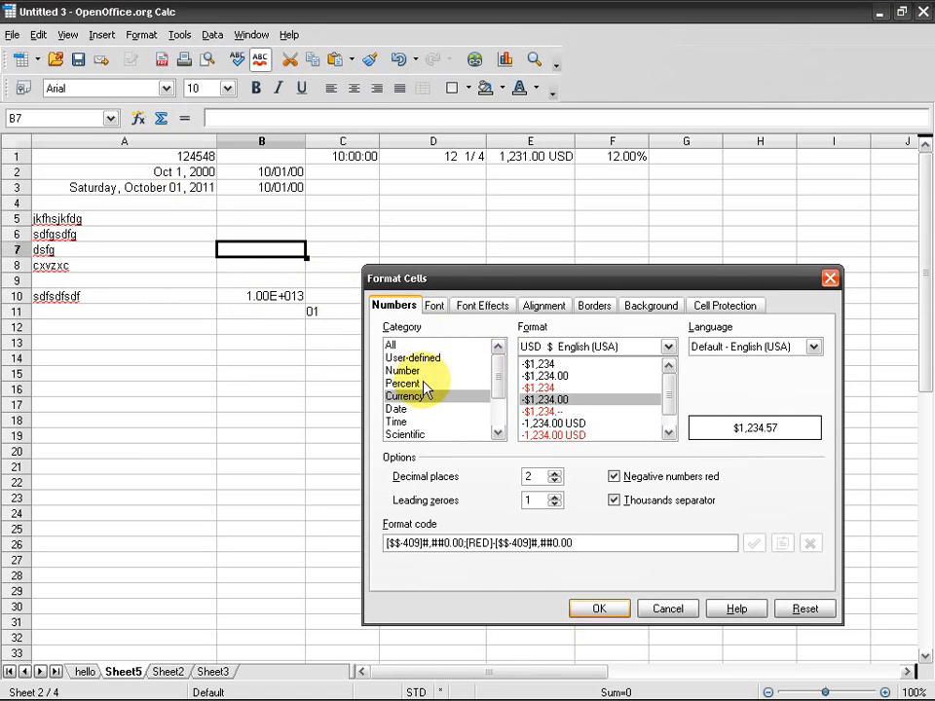
{"action": "key", "text": "Down"}
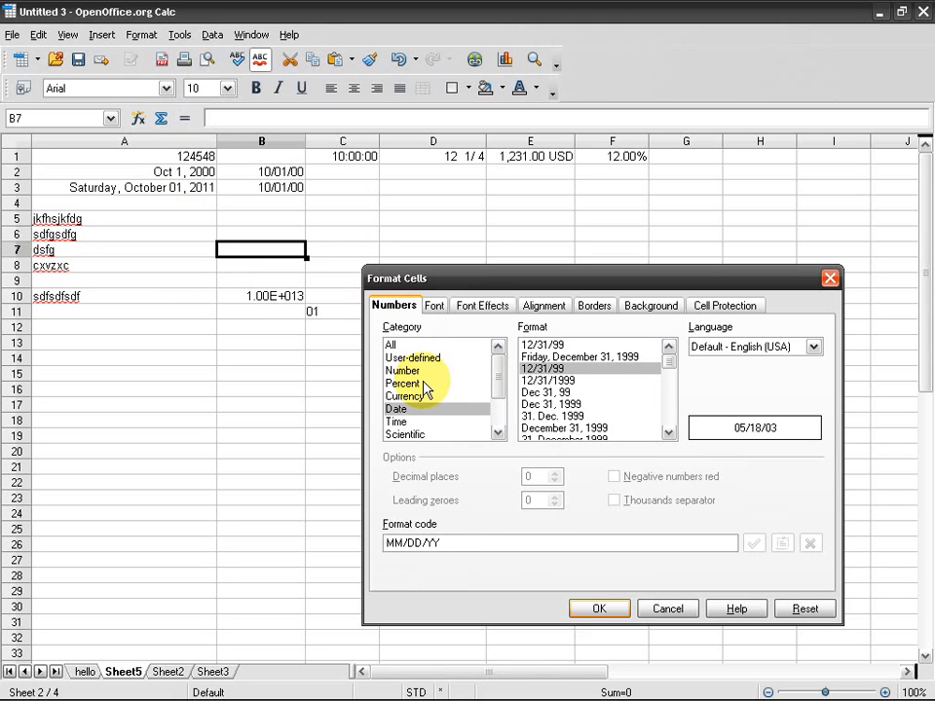
{"action": "key", "text": "Down"}
{"action": "key", "text": "Down"}
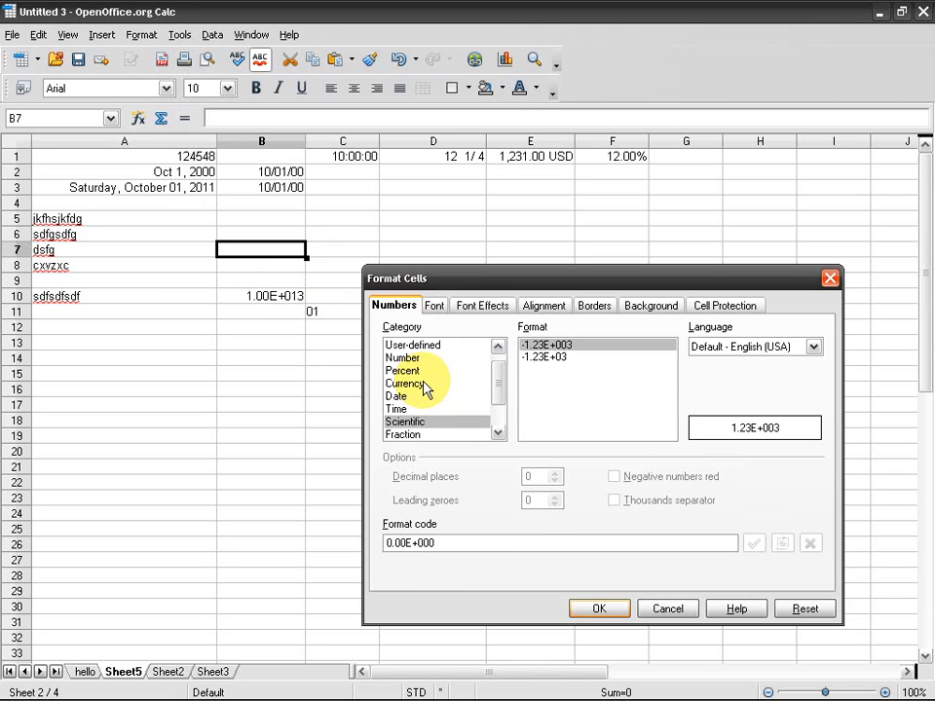
{"action": "key", "text": "Down"}
{"action": "key", "text": "Down"}
{"action": "key", "text": "Down"}
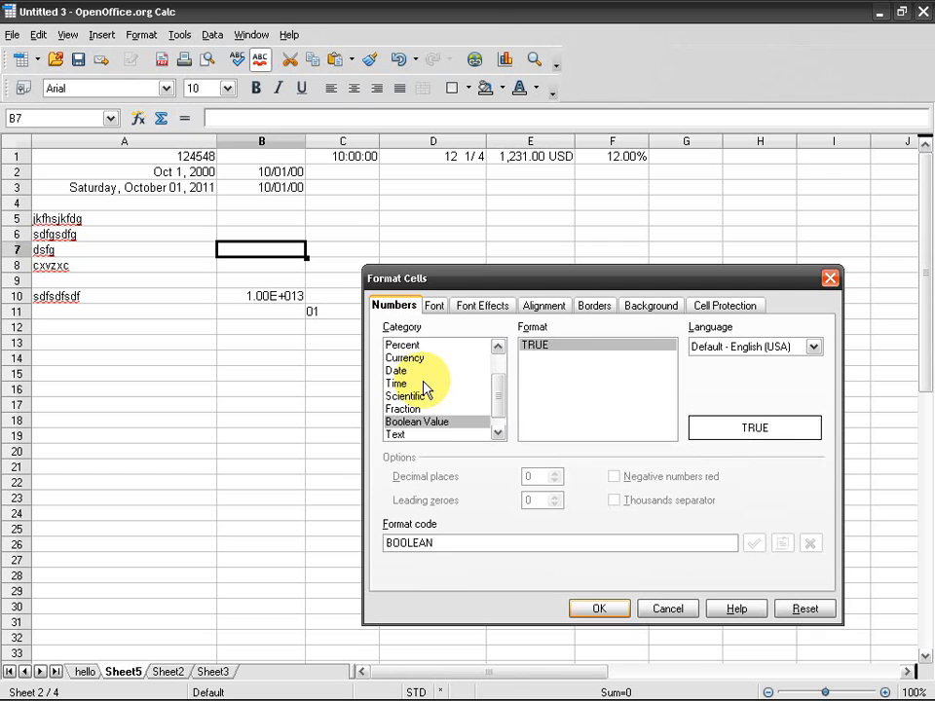
{"action": "key", "text": "Up"}
{"action": "key", "text": "Down"}
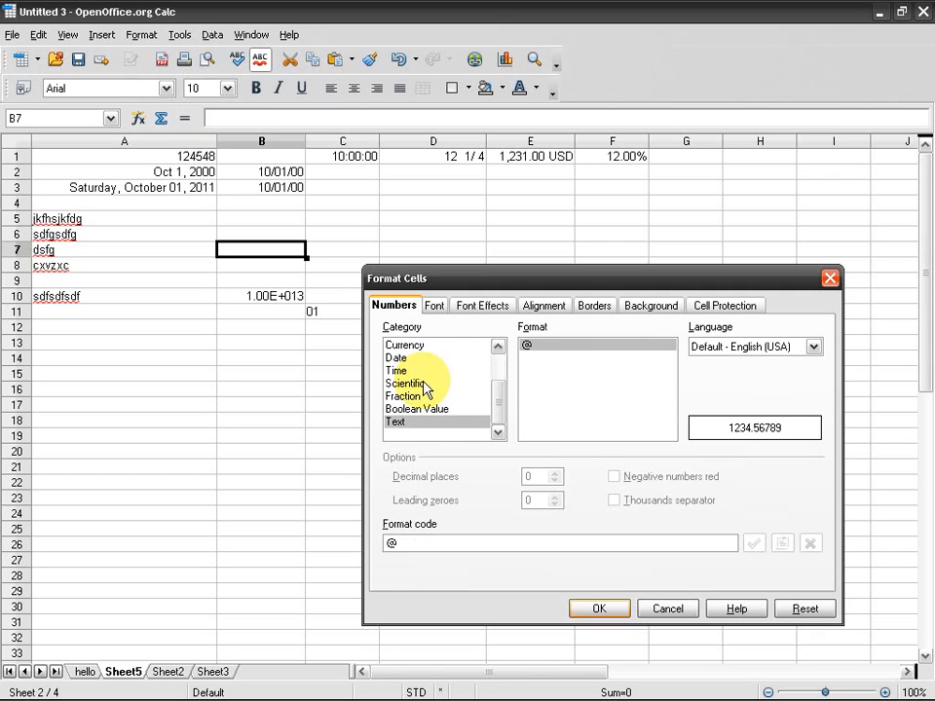
{"action": "left_click", "coordinate": [662, 609]}
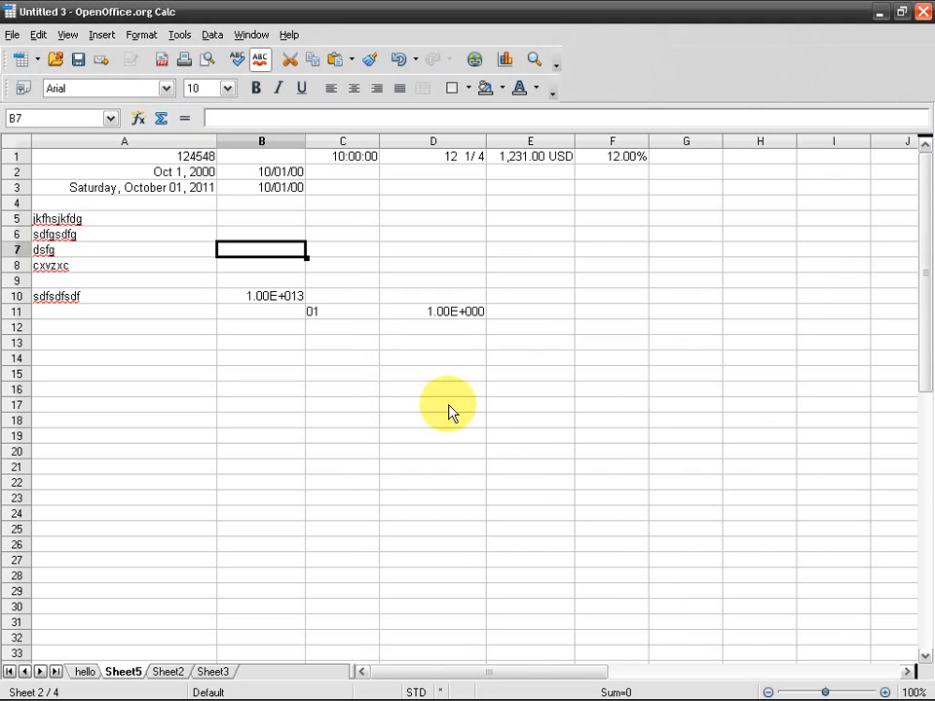
{"action": "left_click", "coordinate": [438, 405]}
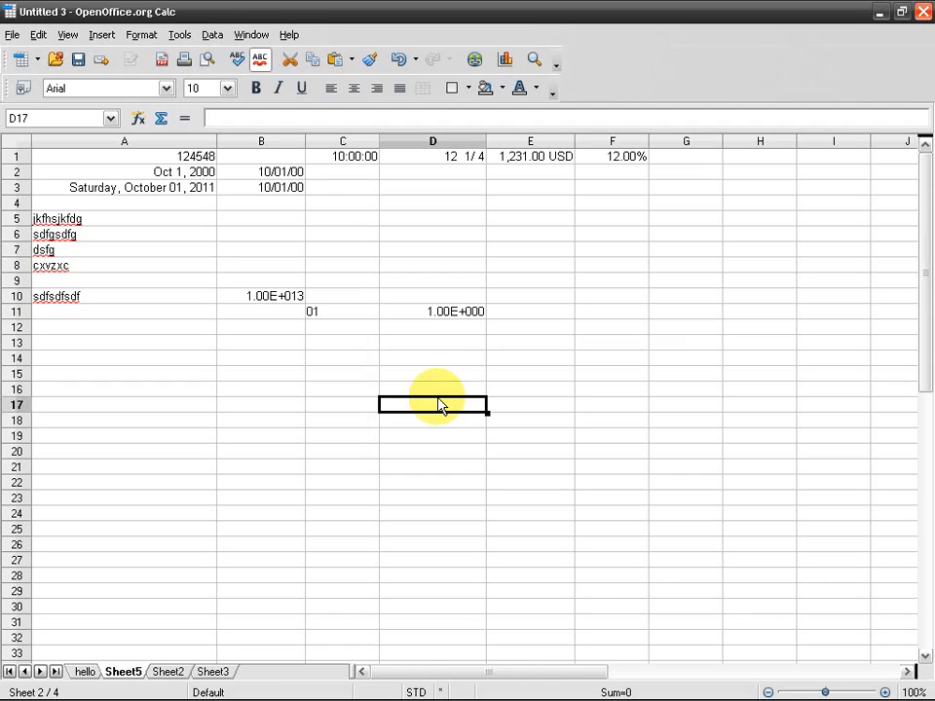